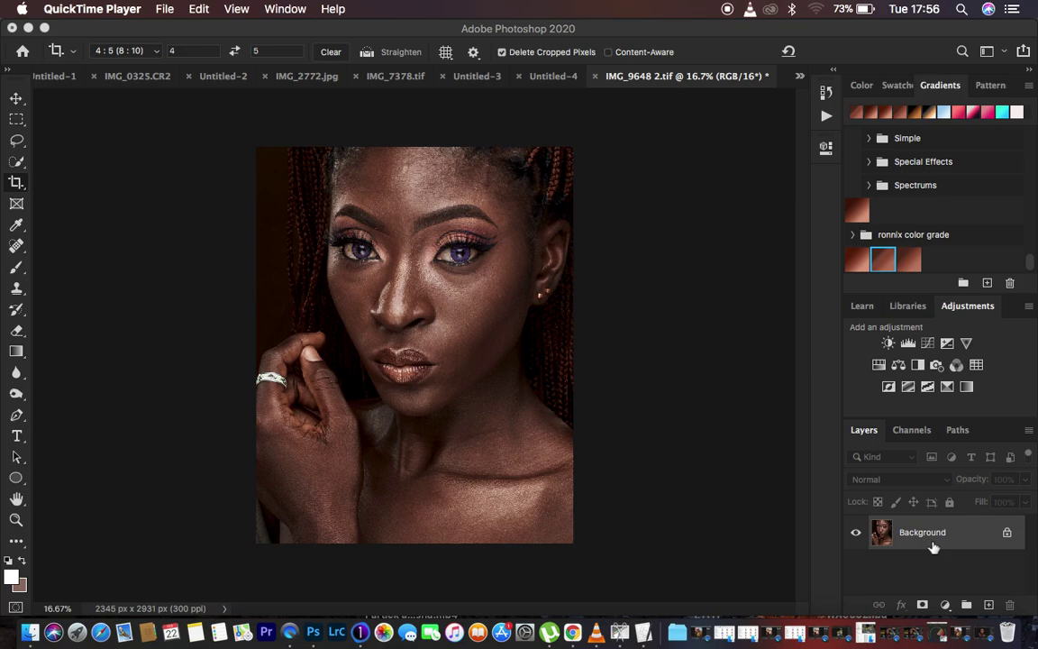
Duplicate the Background layer twice.
{"action": "left_click", "coordinate": [934, 547]}
{"action": "key", "text": "super+j"}
{"action": "key", "text": "super+j"}
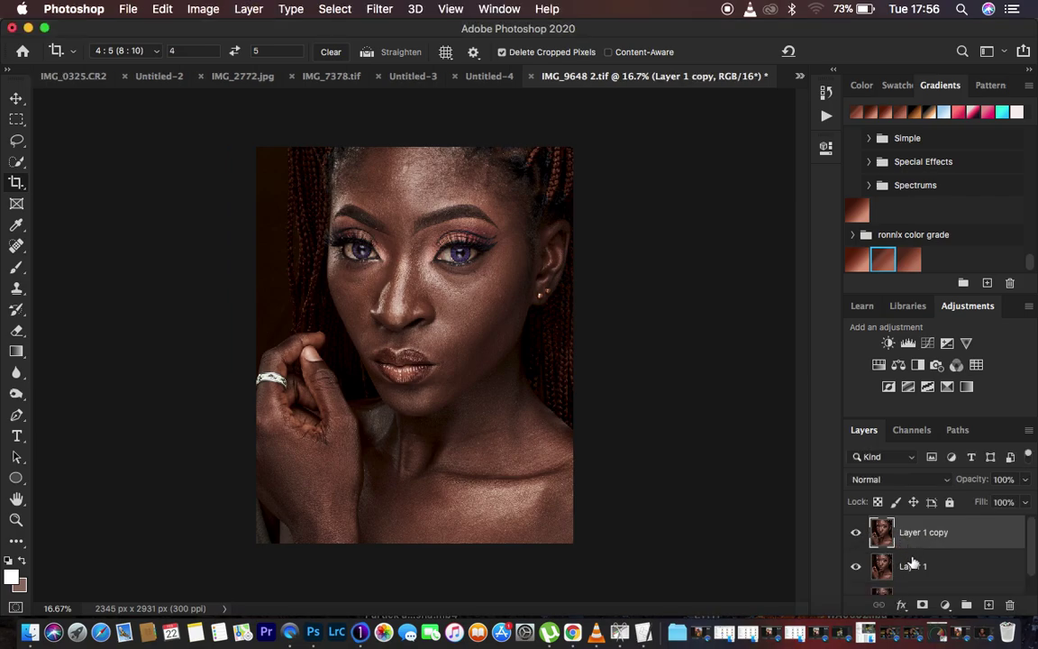
Rename the lower duplicate layer as LOW FREQ.
{"action": "double_click", "coordinate": [913, 566]}
{"action": "type", "text": "LOW FREQ"}
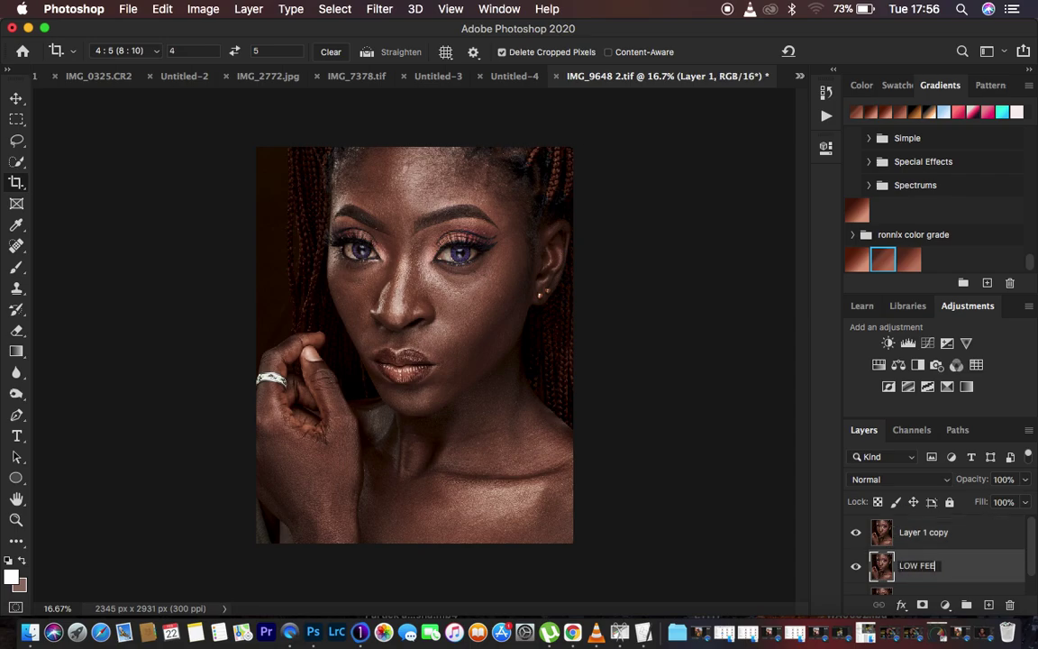
{"action": "key", "text": "BackSpace"}
{"action": "key", "text": "BackSpace"}
{"action": "key", "text": "BackSpace"}
{"action": "type", "text": "REQ"}
{"action": "key", "text": "Return"}
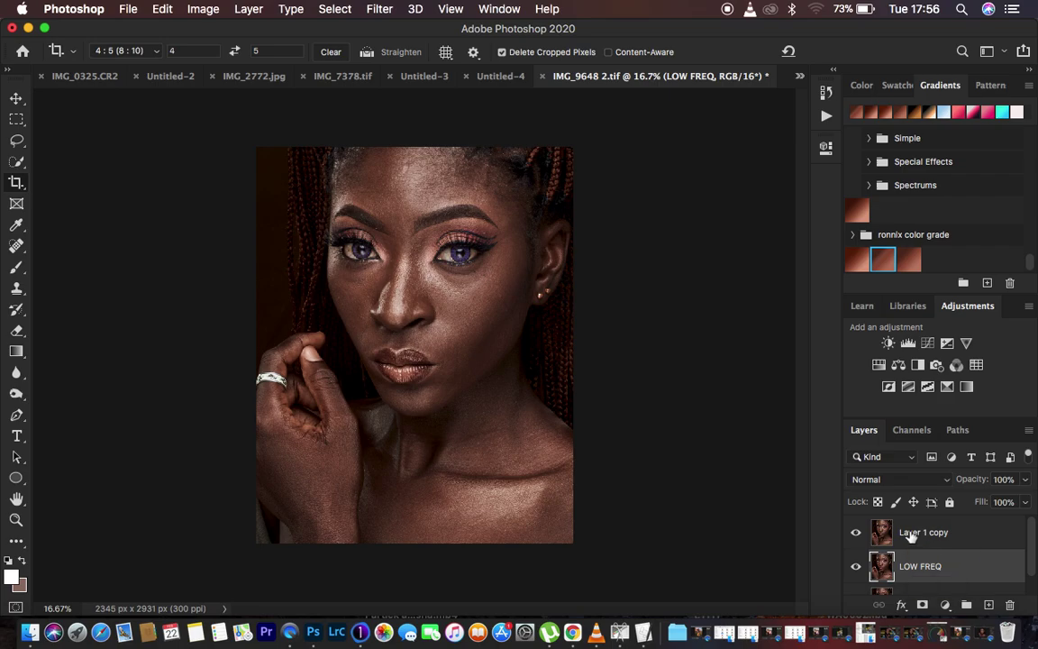
Rename the topmost duplicate layer as HIGH FREQ.
{"action": "double_click", "coordinate": [910, 533]}
{"action": "type", "text": "HIG"}
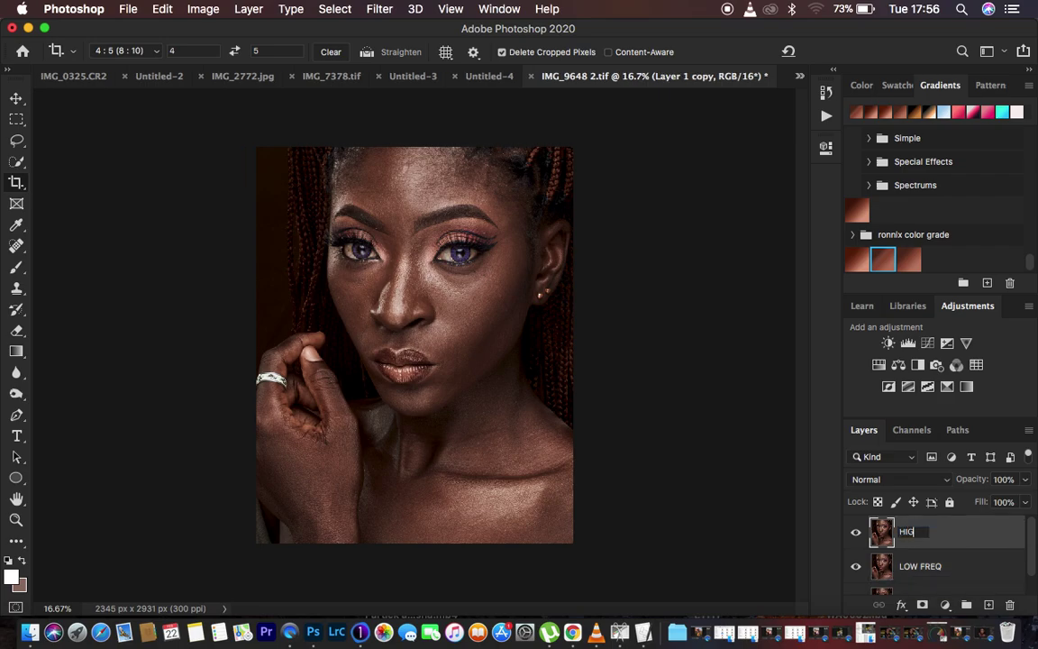
{"action": "type", "text": "H FREQ"}
{"action": "key", "text": "Return"}
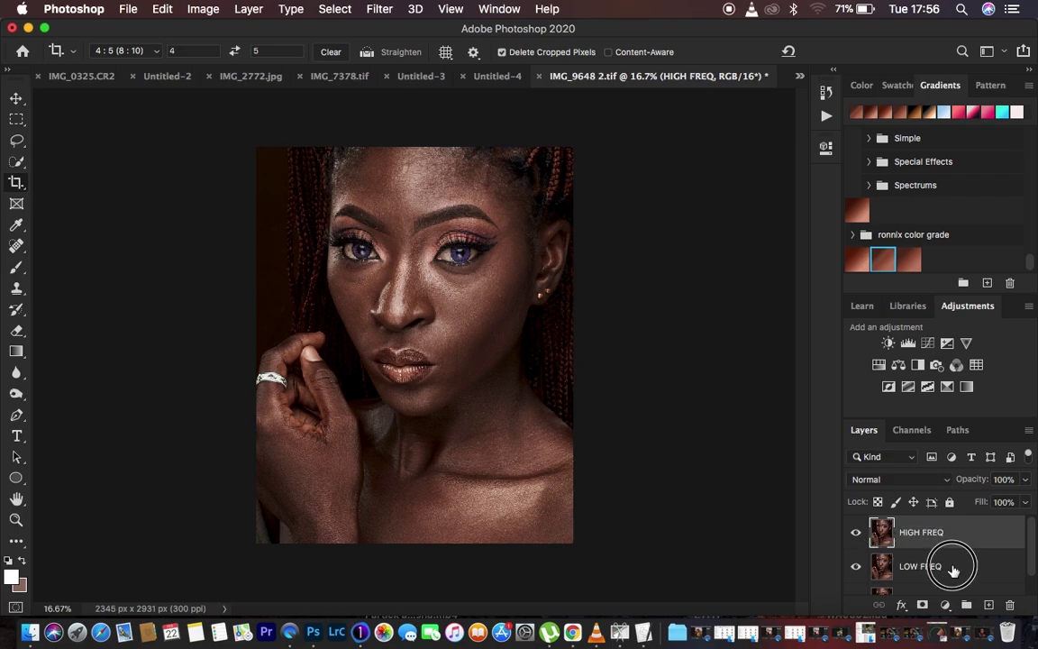
Hide the HIGH FREQ layer and start a Gaussian Blur on the LOW FREQ layer.
{"action": "left_click", "coordinate": [953, 568]}
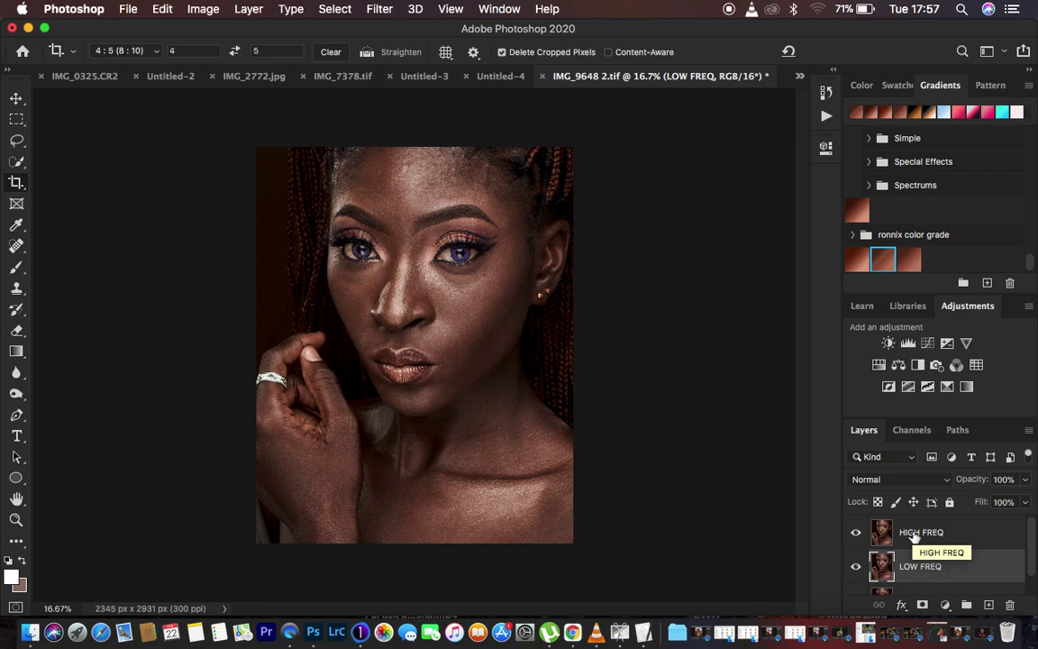
{"action": "left_click", "coordinate": [856, 532]}
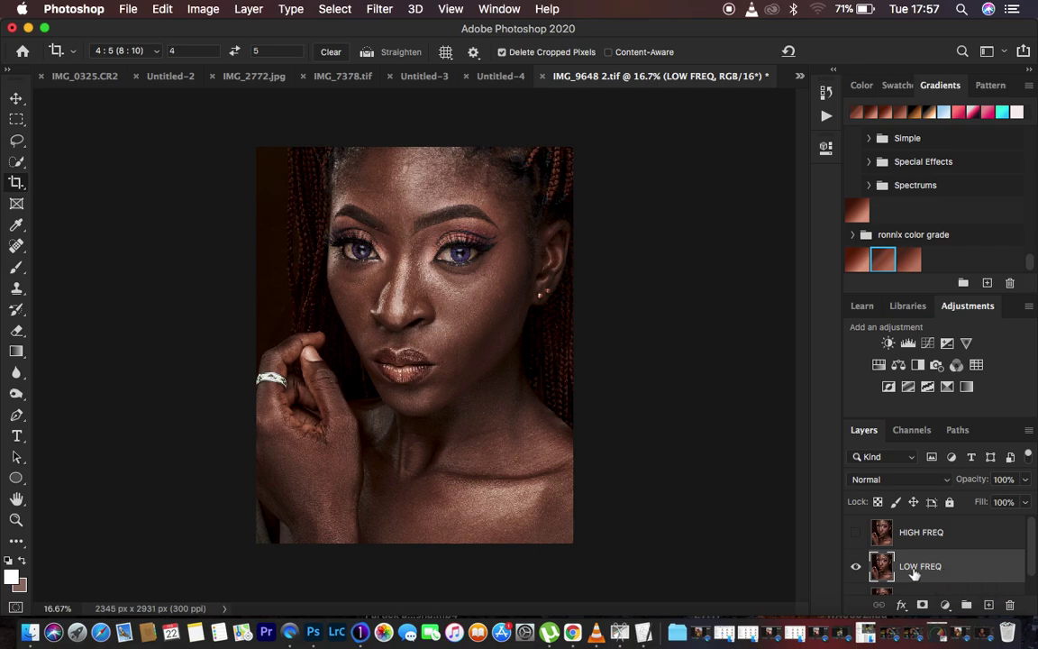
{"action": "left_click", "coordinate": [379, 9]}
{"action": "mouse_move", "coordinate": [410, 204]}
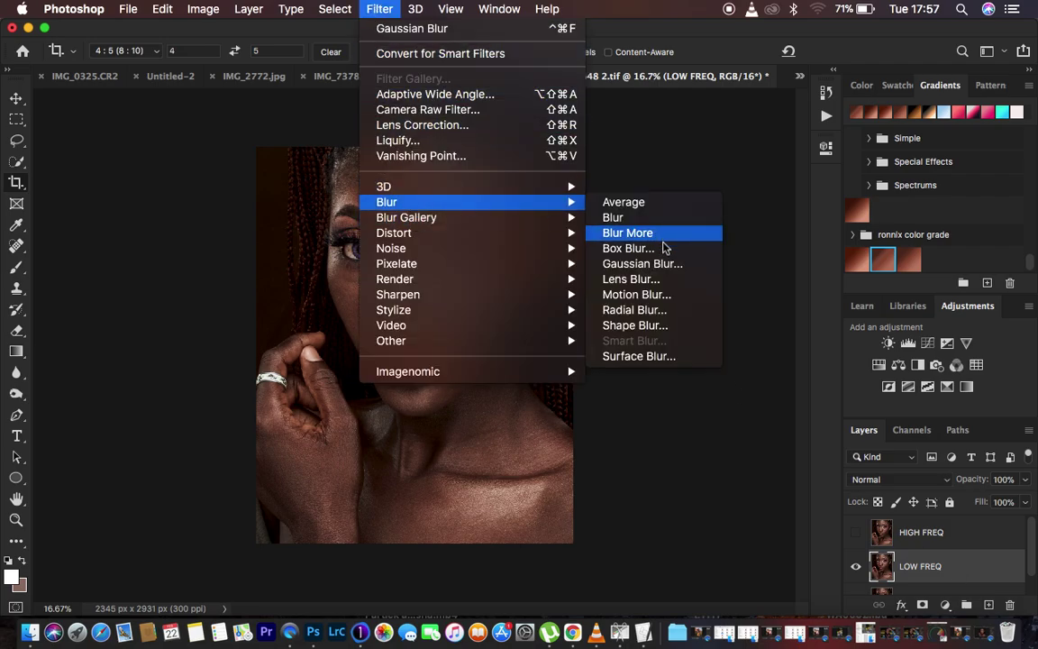
{"action": "left_click", "coordinate": [641, 265]}
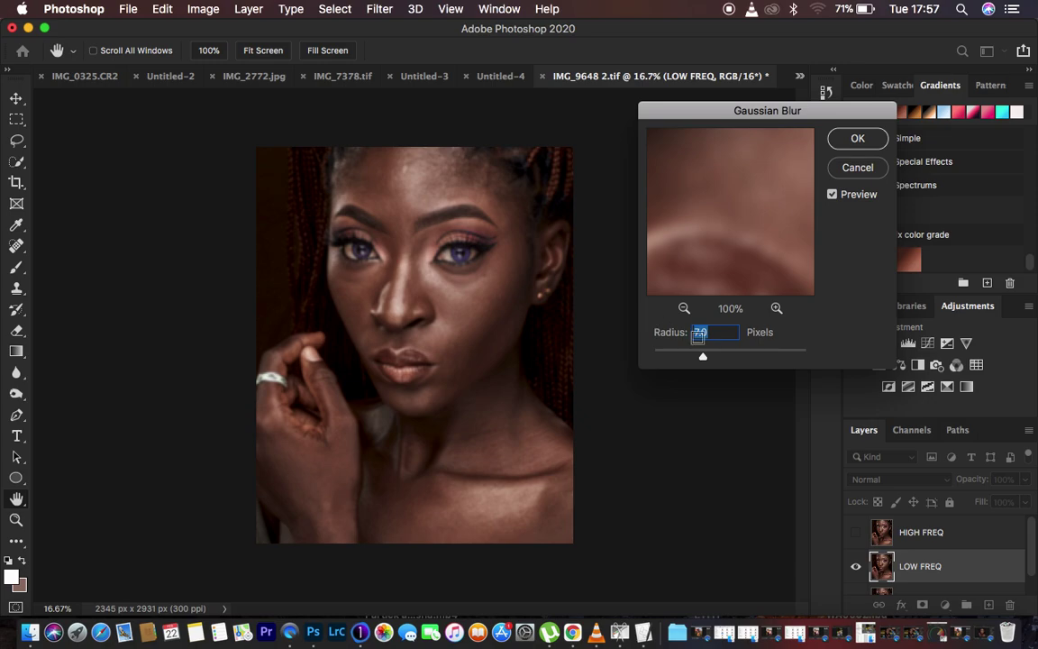
Lower the blur radius to 0.1 pixels and examine the nose and eye area in the blur preview at 33%.
{"action": "left_click_drag", "start_coordinate": [668, 332], "coordinate": [610, 343]}
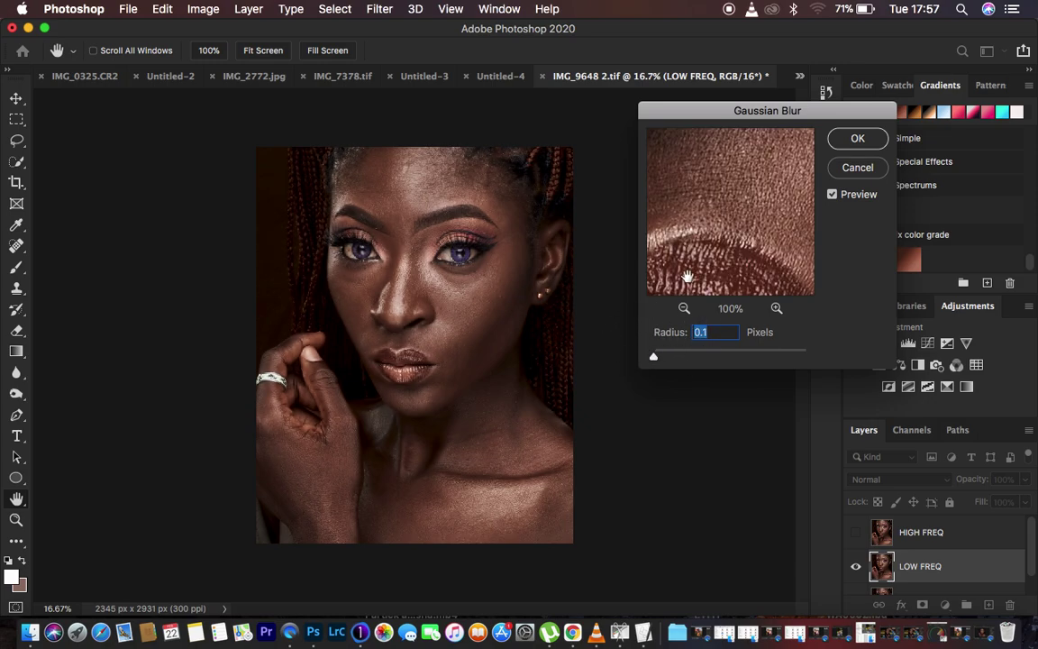
{"action": "left_click", "coordinate": [684, 309]}
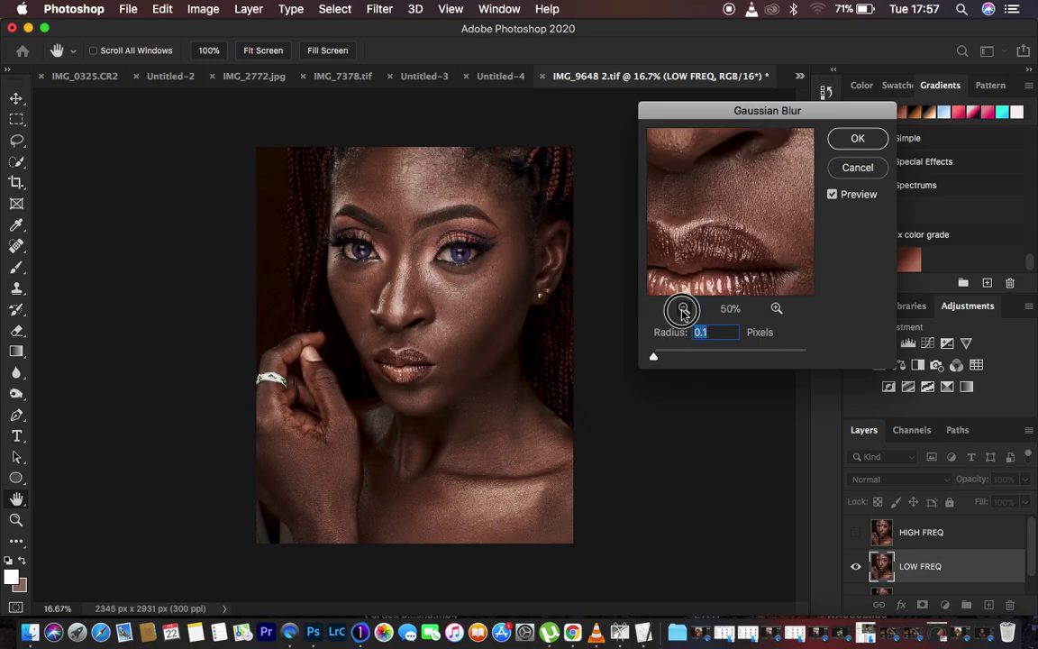
{"action": "left_click", "coordinate": [683, 309]}
{"action": "left_click_drag", "start_coordinate": [738, 166], "coordinate": [735, 267]}
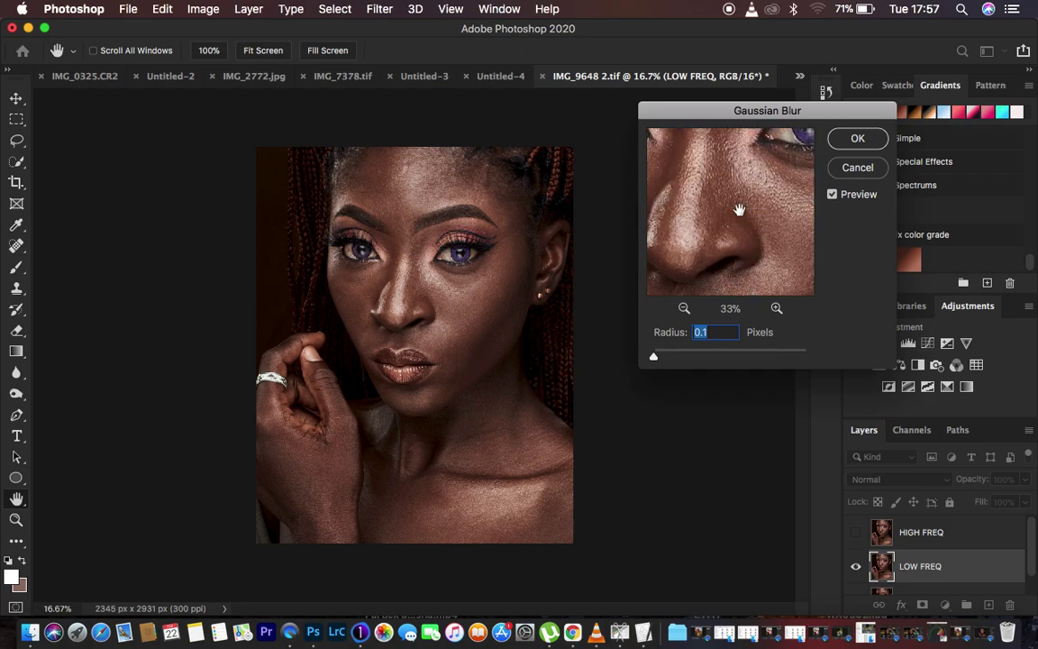
{"action": "left_click_drag", "start_coordinate": [726, 167], "coordinate": [732, 317]}
{"action": "left_click_drag", "start_coordinate": [725, 234], "coordinate": [697, 133]}
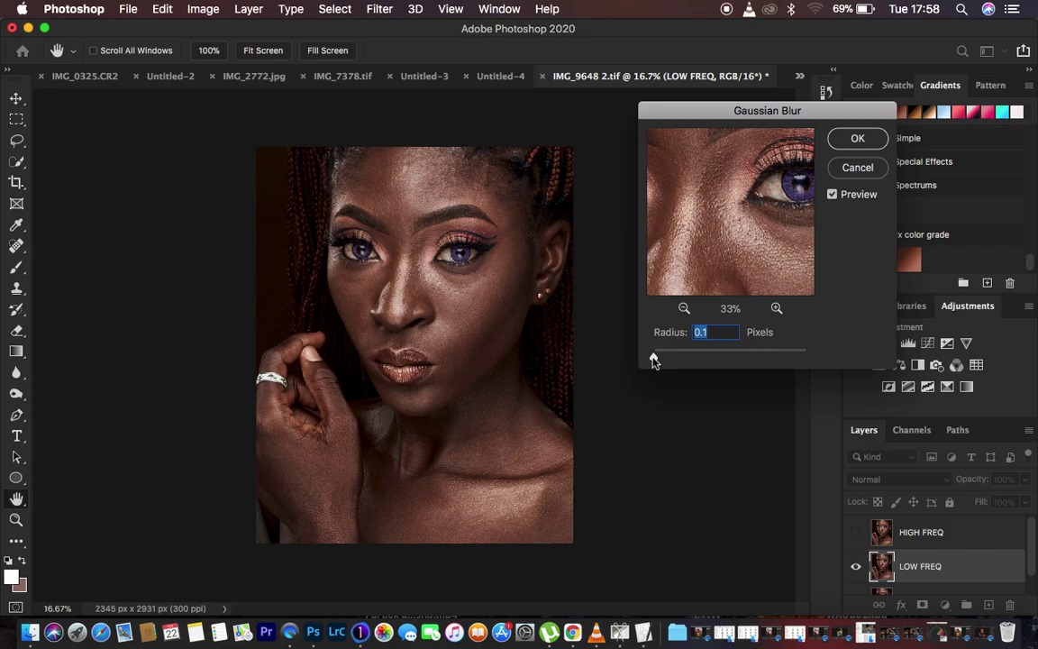
Try a blur radius of 2.9 pixels, return it to 0.1, and examine the skin texture around the nose and eyes in the preview.
{"action": "left_click_drag", "start_coordinate": [654, 359], "coordinate": [676, 359]}
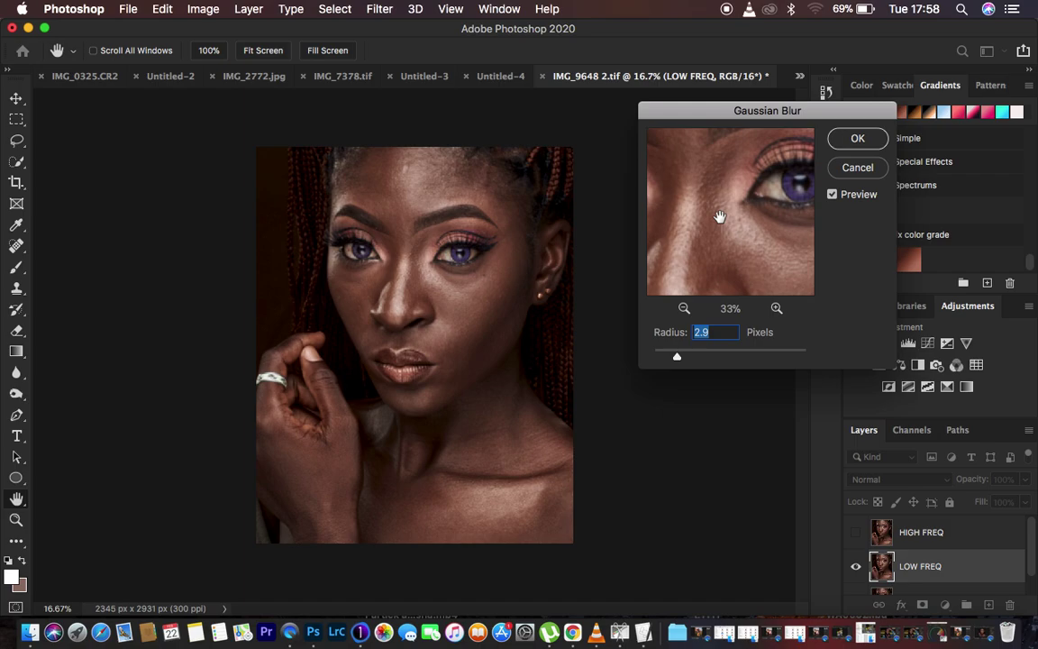
{"action": "left_click_drag", "start_coordinate": [676, 357], "coordinate": [546, 264]}
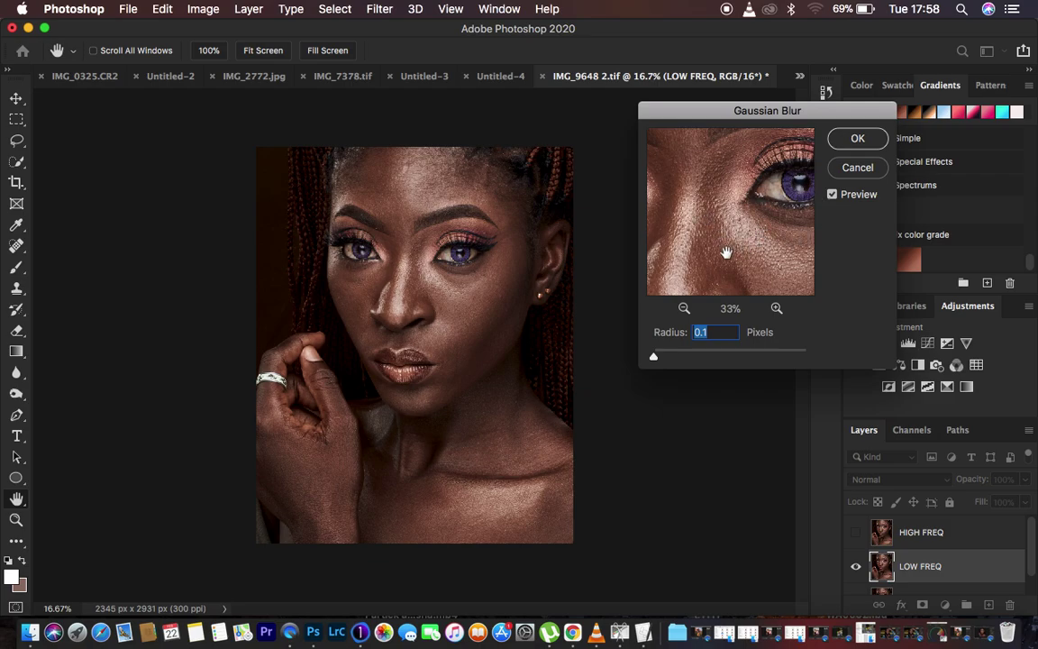
{"action": "left_click_drag", "start_coordinate": [727, 254], "coordinate": [685, 207]}
{"action": "left_click_drag", "start_coordinate": [760, 213], "coordinate": [759, 262]}
{"action": "left_click_drag", "start_coordinate": [730, 195], "coordinate": [737, 195]}
{"action": "left_click_drag", "start_coordinate": [748, 246], "coordinate": [733, 230]}
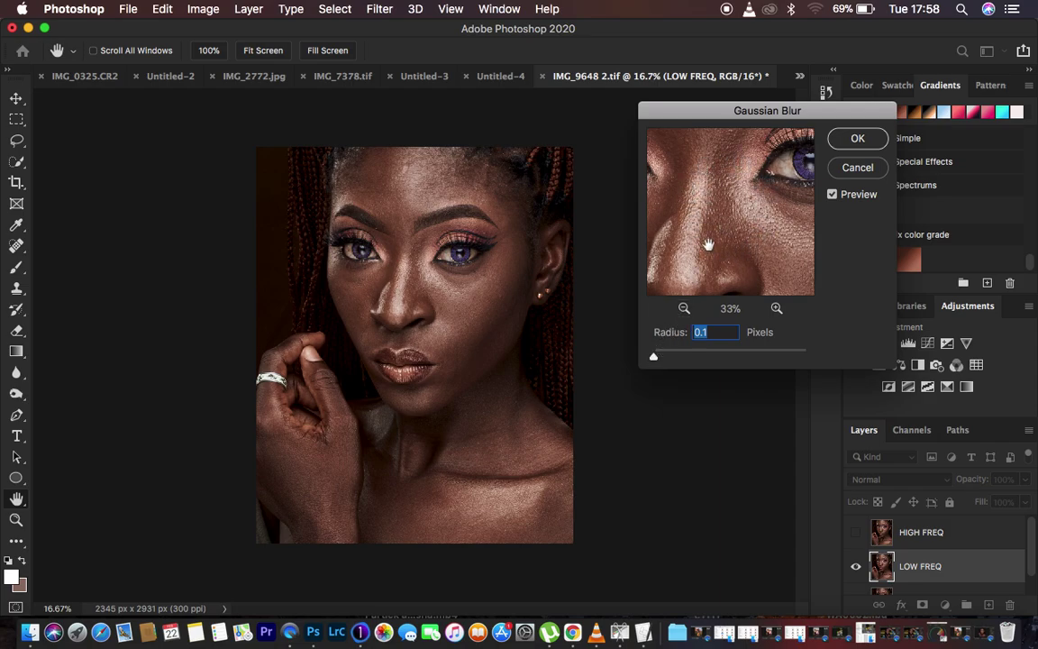
{"action": "left_click", "coordinate": [699, 200]}
{"action": "left_click_drag", "start_coordinate": [700, 200], "coordinate": [758, 289]}
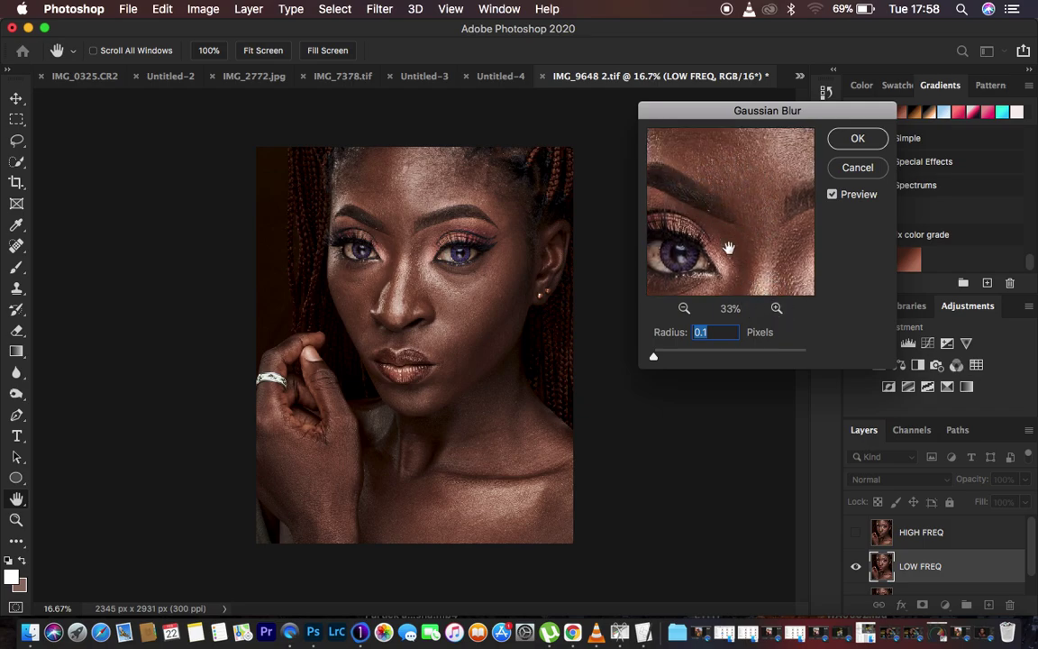
{"action": "left_click_drag", "start_coordinate": [750, 248], "coordinate": [673, 158]}
{"action": "left_click_drag", "start_coordinate": [718, 220], "coordinate": [748, 211]}
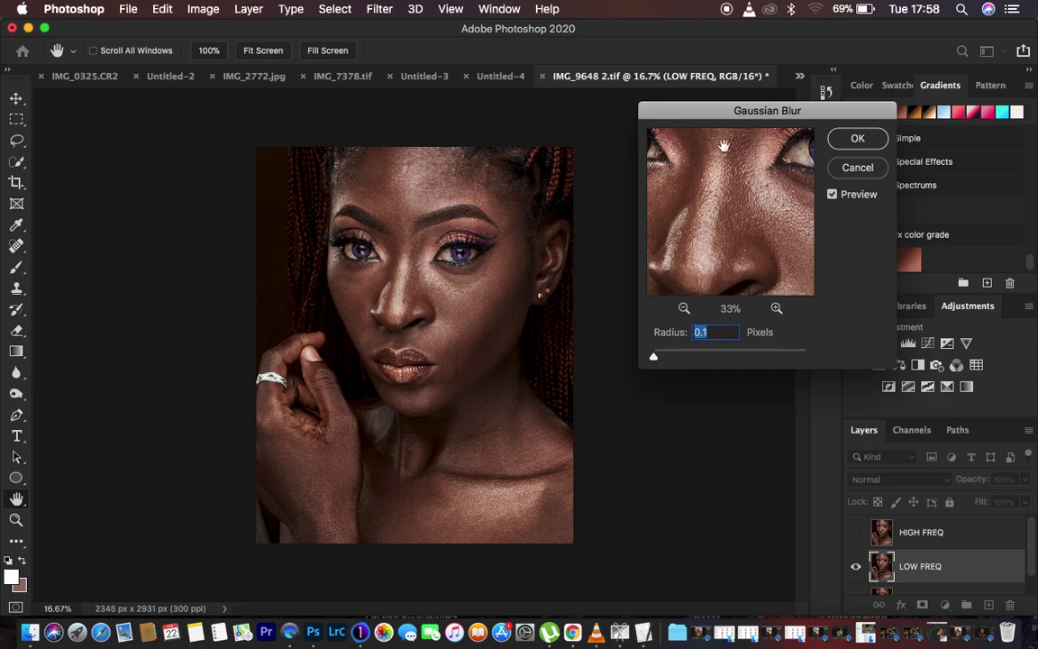
Set the Gaussian Blur radius to 7.0 pixels, check the face's skin texture in the preview, and apply the blur to LOW FREQ.
{"action": "left_click_drag", "start_coordinate": [654, 357], "coordinate": [704, 362]}
{"action": "left_click", "coordinate": [679, 361]}
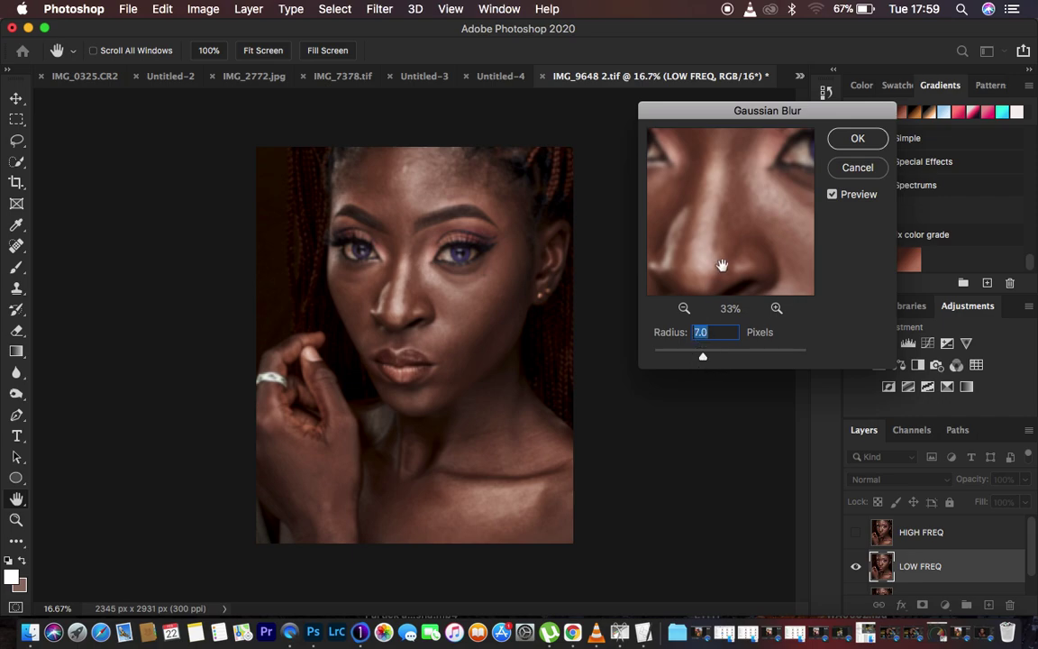
{"action": "left_click_drag", "start_coordinate": [748, 221], "coordinate": [746, 295]}
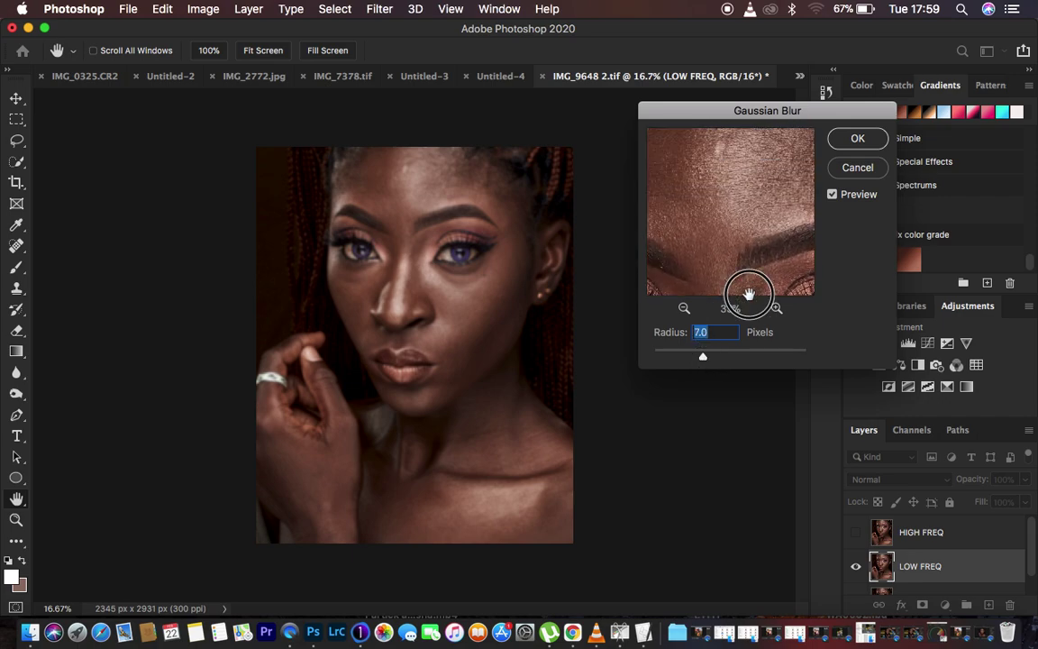
{"action": "left_click_drag", "start_coordinate": [739, 230], "coordinate": [670, 172]}
{"action": "left_click_drag", "start_coordinate": [773, 267], "coordinate": [746, 147]}
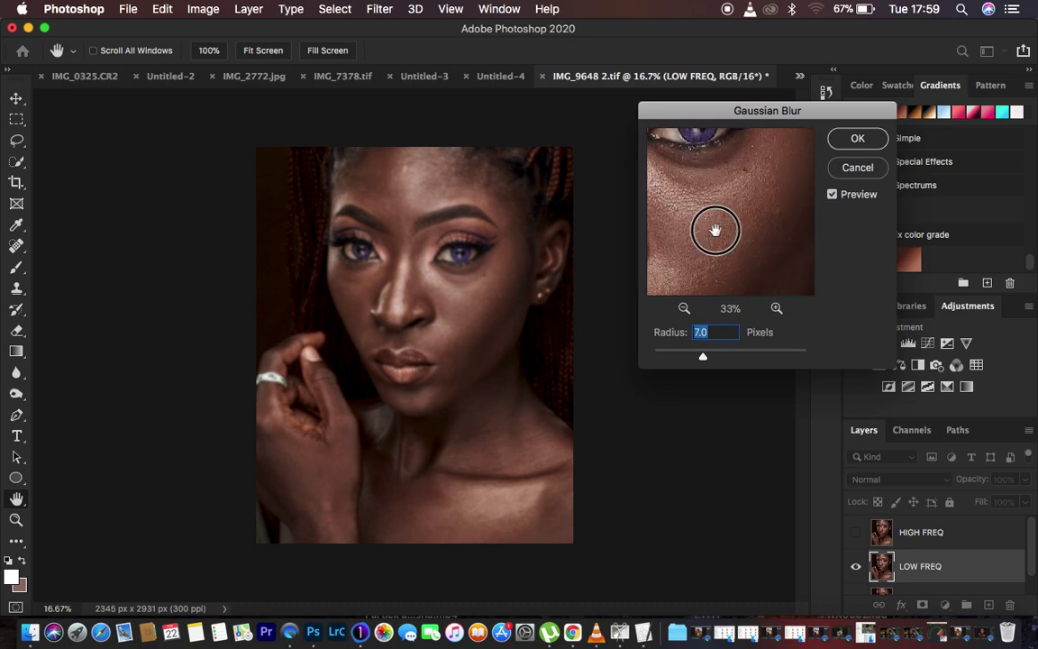
{"action": "left_click_drag", "start_coordinate": [713, 231], "coordinate": [784, 157]}
{"action": "left_click_drag", "start_coordinate": [709, 213], "coordinate": [793, 232]}
{"action": "left_click_drag", "start_coordinate": [672, 148], "coordinate": [748, 261]}
{"action": "left_click_drag", "start_coordinate": [722, 174], "coordinate": [721, 260]}
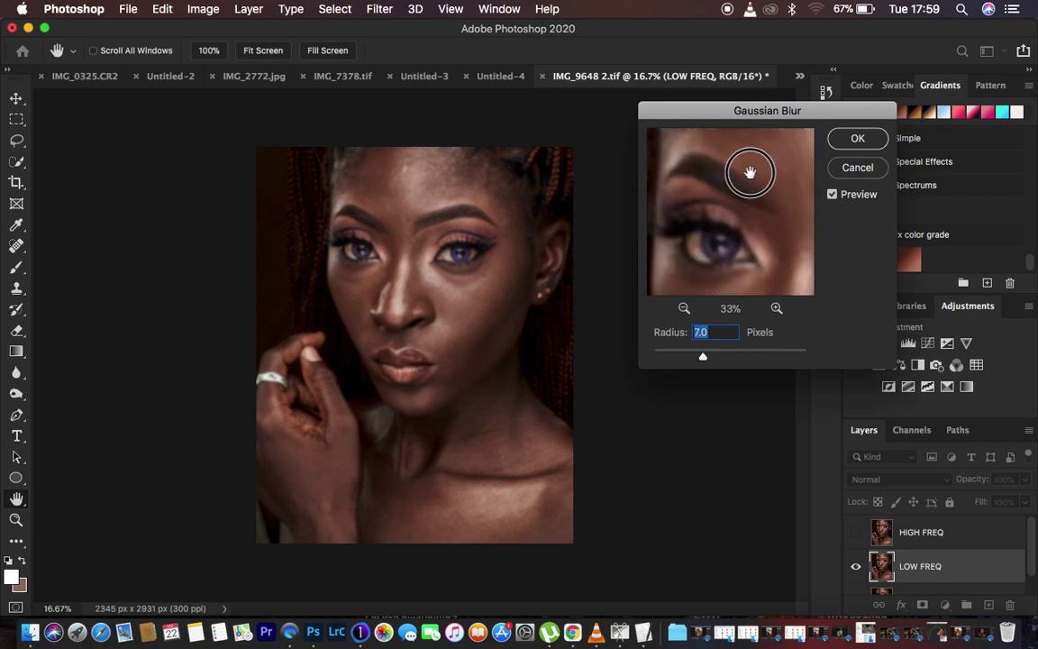
{"action": "left_click_drag", "start_coordinate": [748, 173], "coordinate": [725, 246]}
{"action": "left_click_drag", "start_coordinate": [769, 183], "coordinate": [714, 205]}
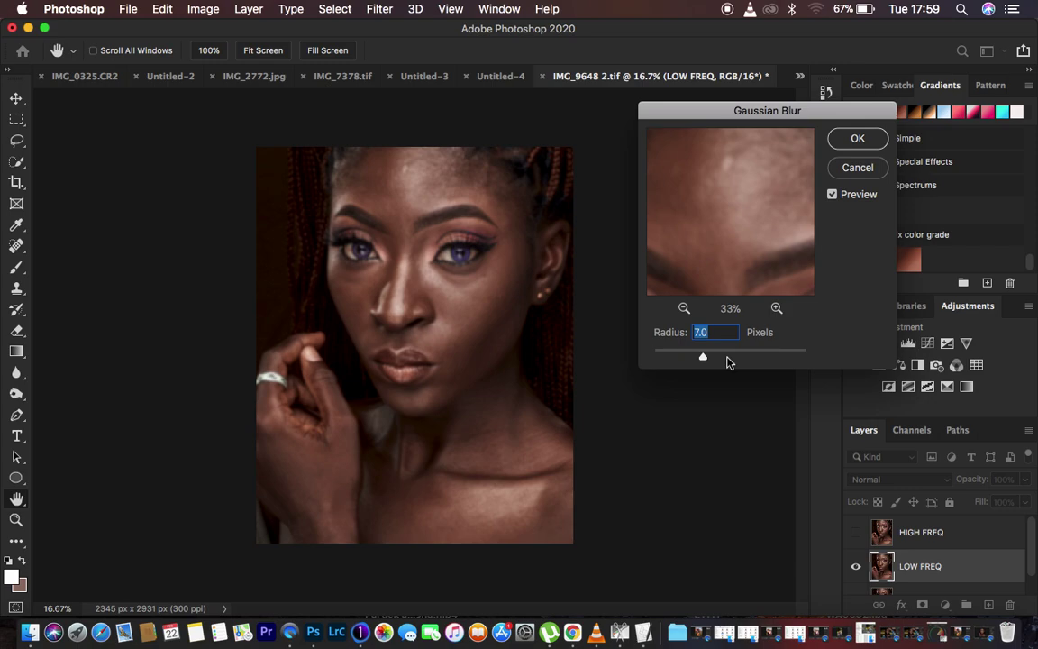
{"action": "left_click", "coordinate": [858, 137]}
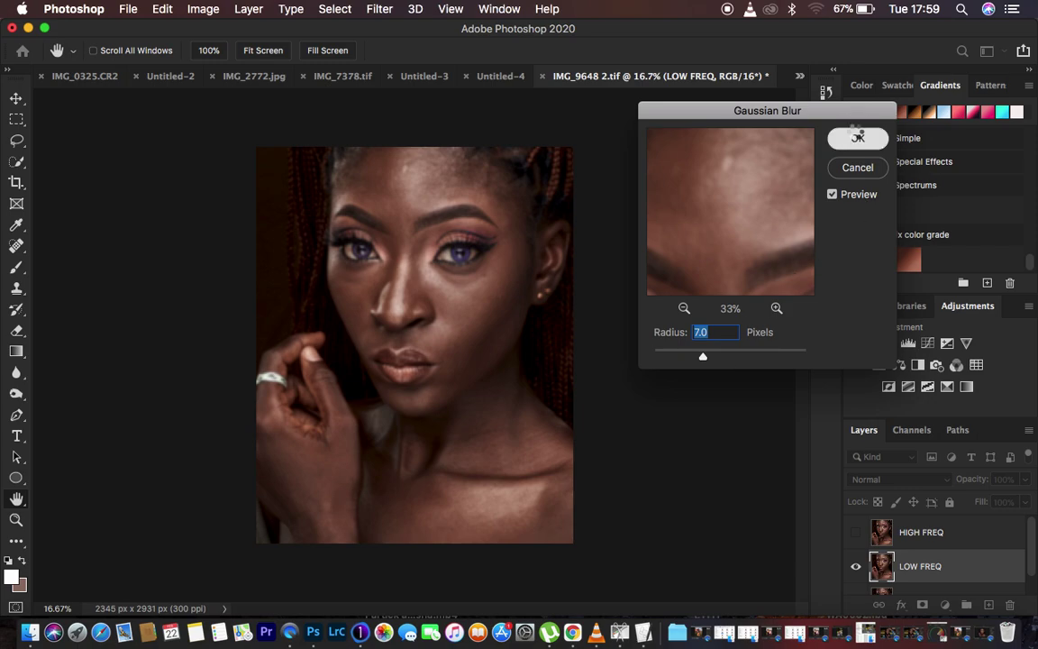
Select the HIGH FREQ layer and make it visible again.
{"action": "key", "text": "c"}
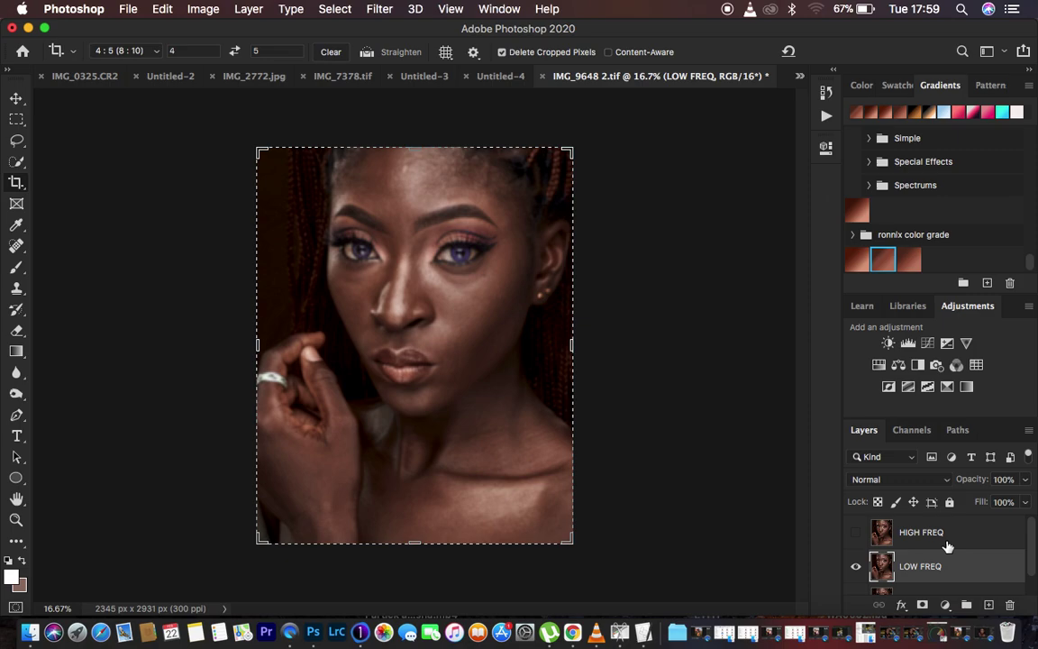
{"action": "left_click", "coordinate": [946, 540]}
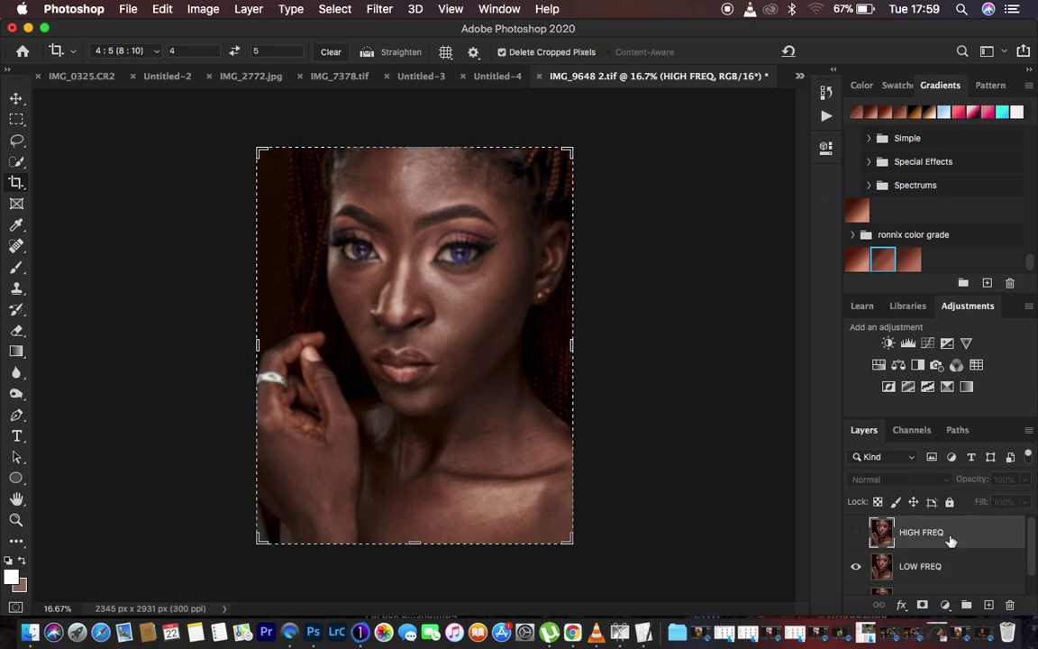
{"action": "left_click", "coordinate": [856, 532]}
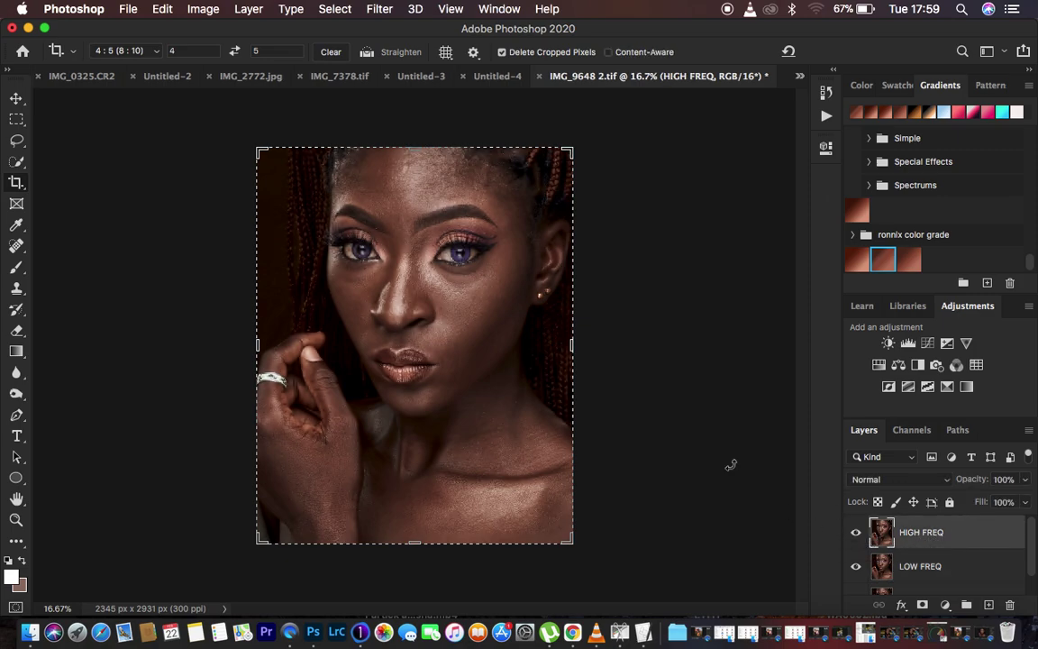
Start Apply Image on the HIGH FREQ layer and choose LOW FREQ as the source layer.
{"action": "left_click", "coordinate": [203, 9]}
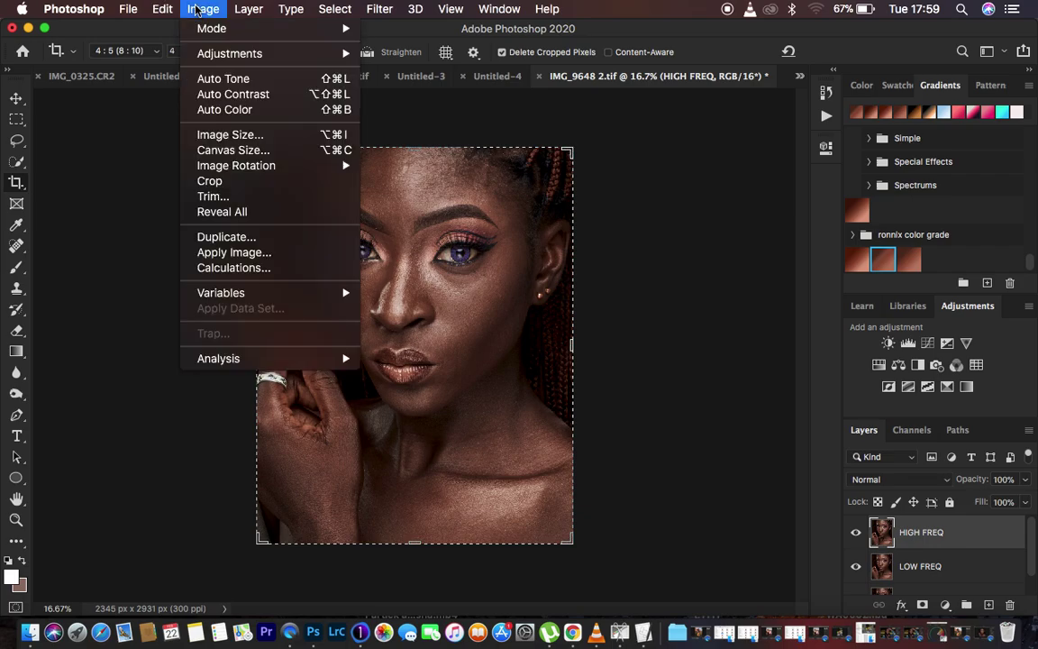
{"action": "left_click", "coordinate": [232, 252]}
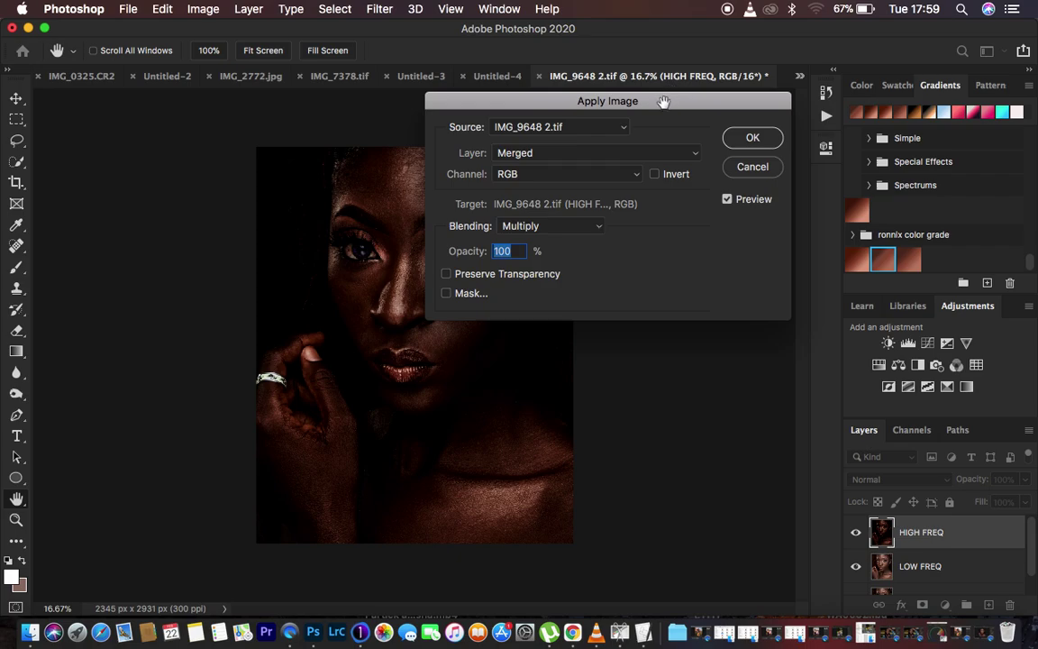
{"action": "left_click_drag", "start_coordinate": [653, 107], "coordinate": [770, 192]}
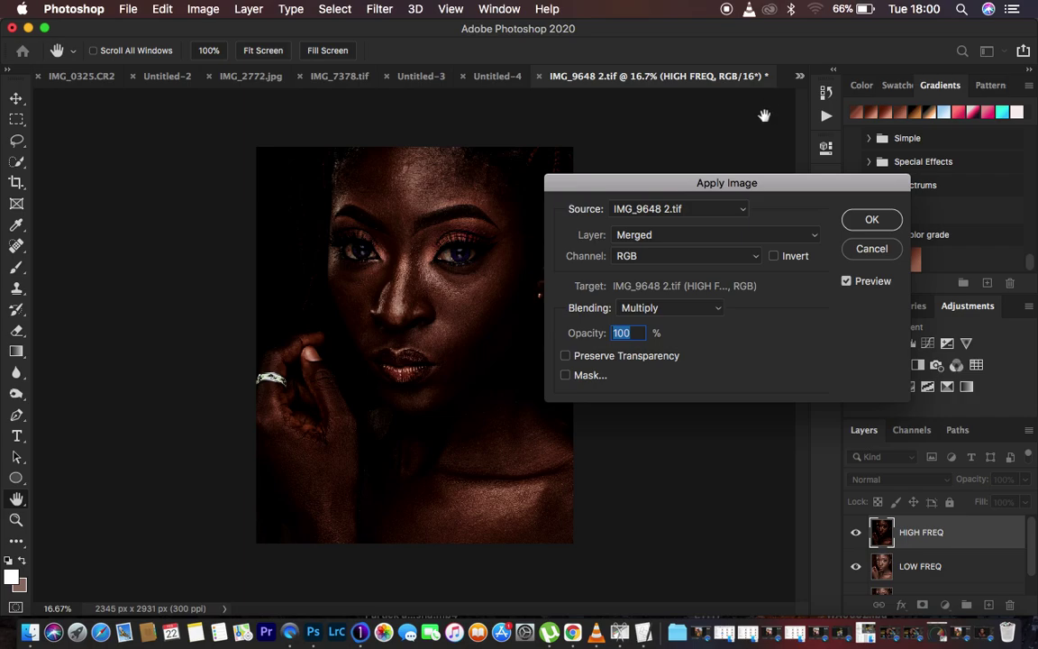
{"action": "left_click_drag", "start_coordinate": [756, 187], "coordinate": [712, 125]}
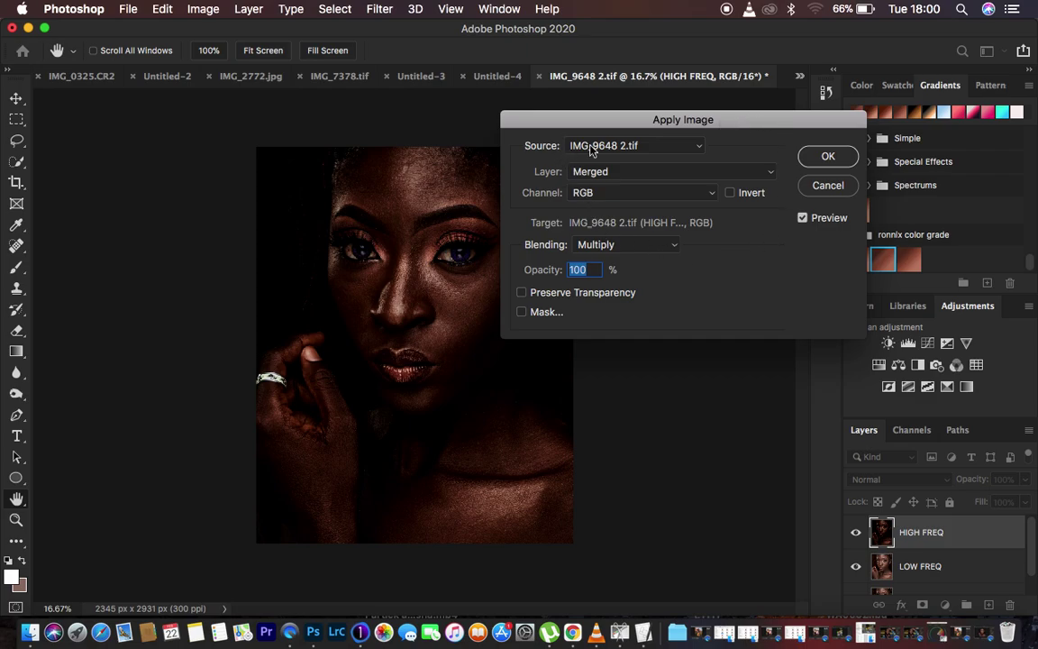
{"action": "left_click", "coordinate": [584, 173]}
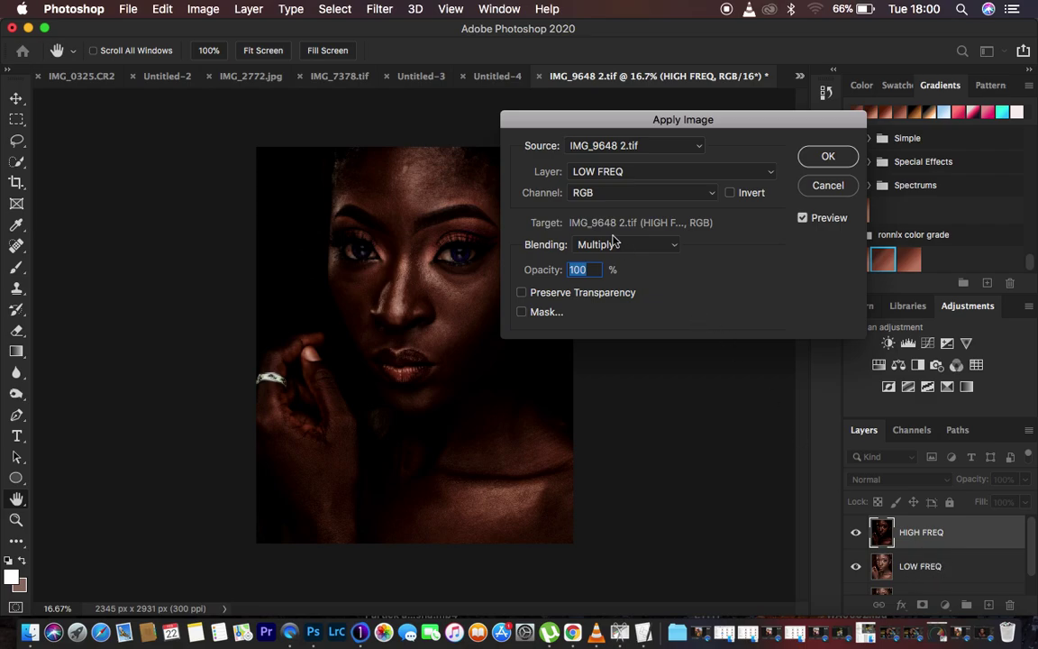
Set the Apply Image blending to Add and invert the source RGB channel.
{"action": "left_click", "coordinate": [617, 194]}
{"action": "left_click", "coordinate": [616, 193]}
{"action": "left_click", "coordinate": [625, 247]}
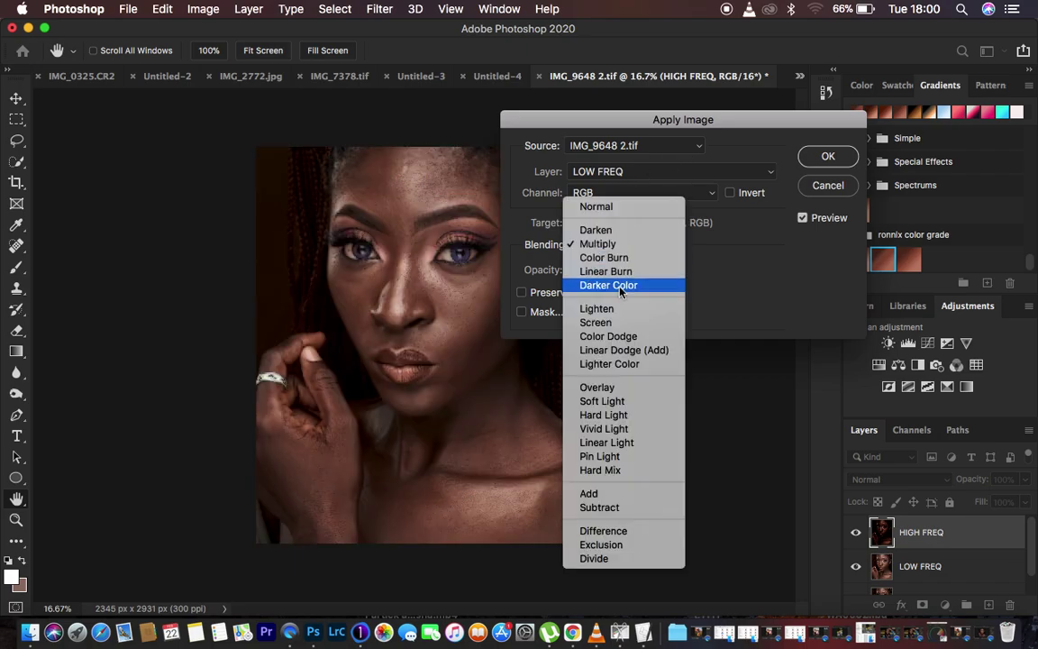
{"action": "left_click", "coordinate": [610, 498]}
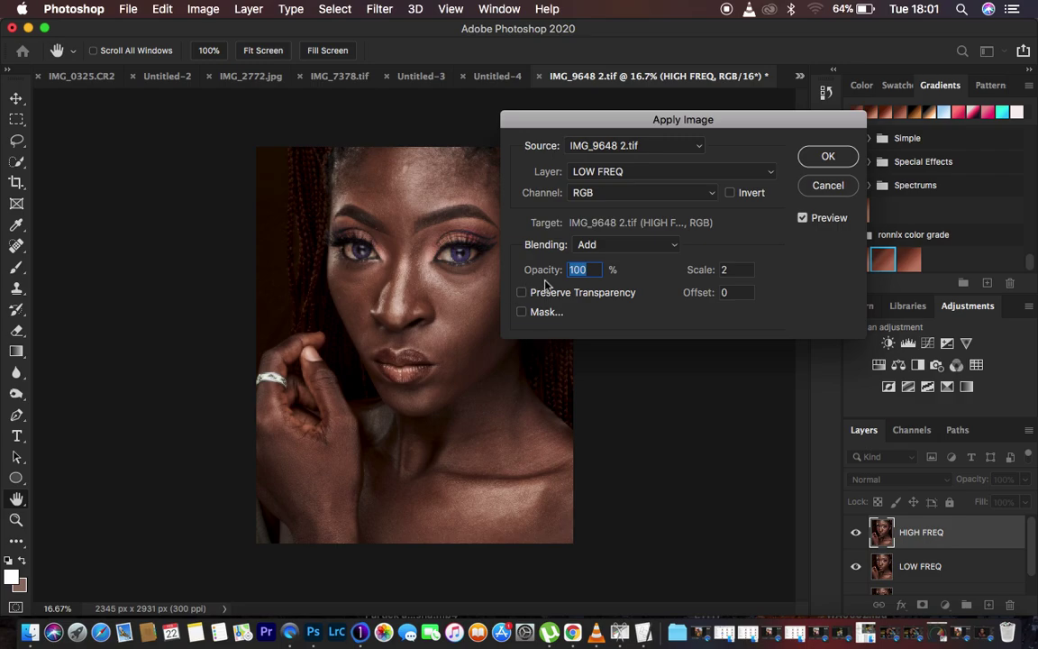
{"action": "left_click", "coordinate": [731, 195]}
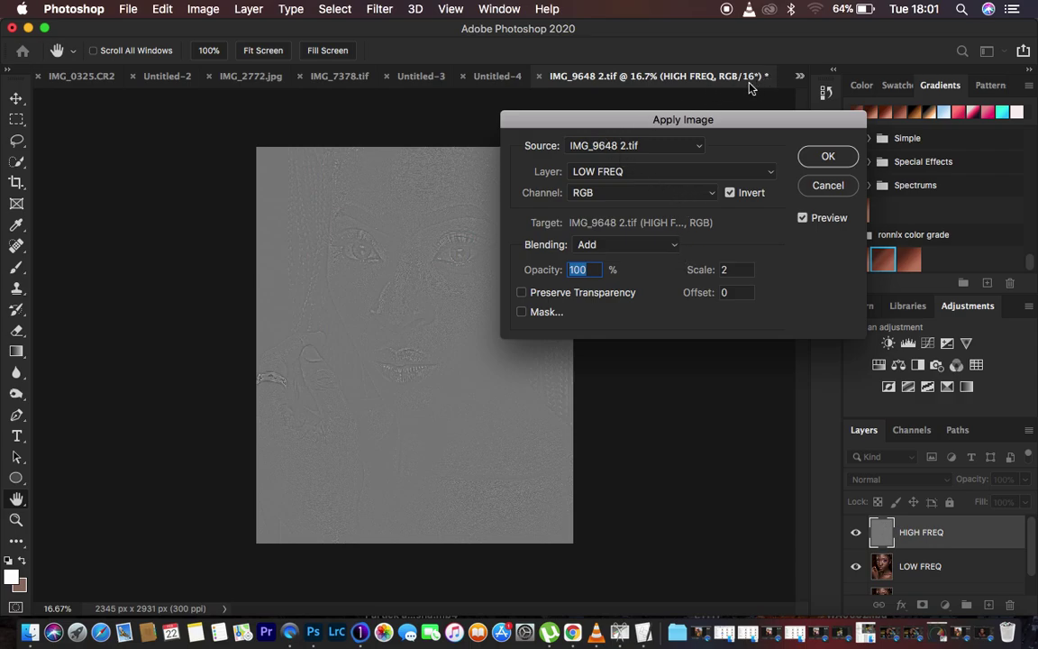
Try Subtract blending with scale 2 and offset 128 in Apply Image, keeping LOW FREQ as the source layer and leaving its channel uninverted.
{"action": "left_click", "coordinate": [621, 176]}
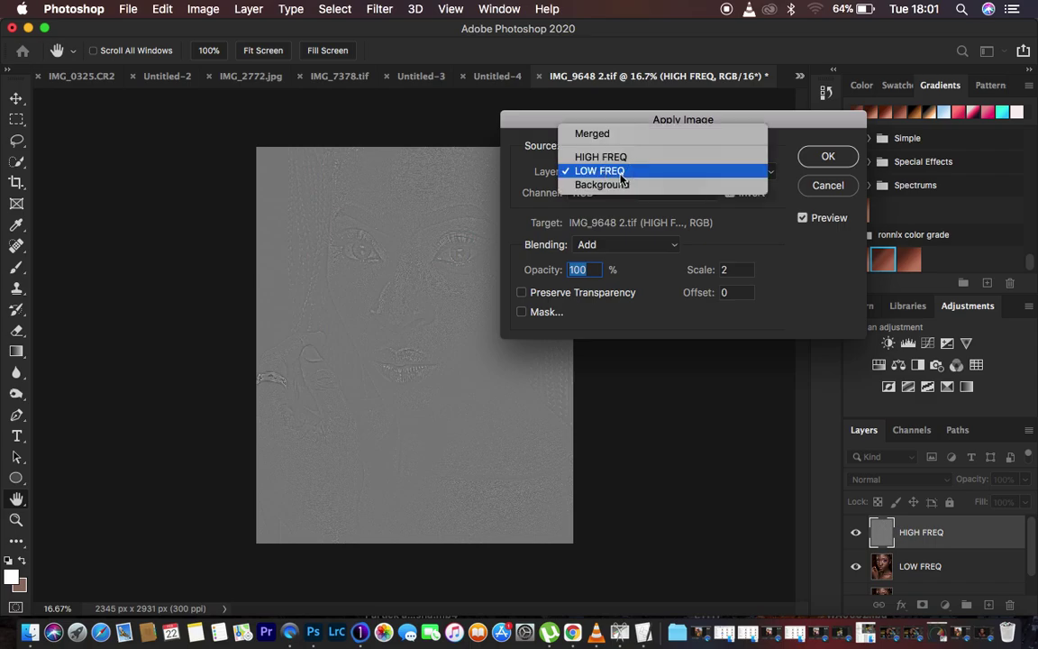
{"action": "left_click", "coordinate": [618, 173]}
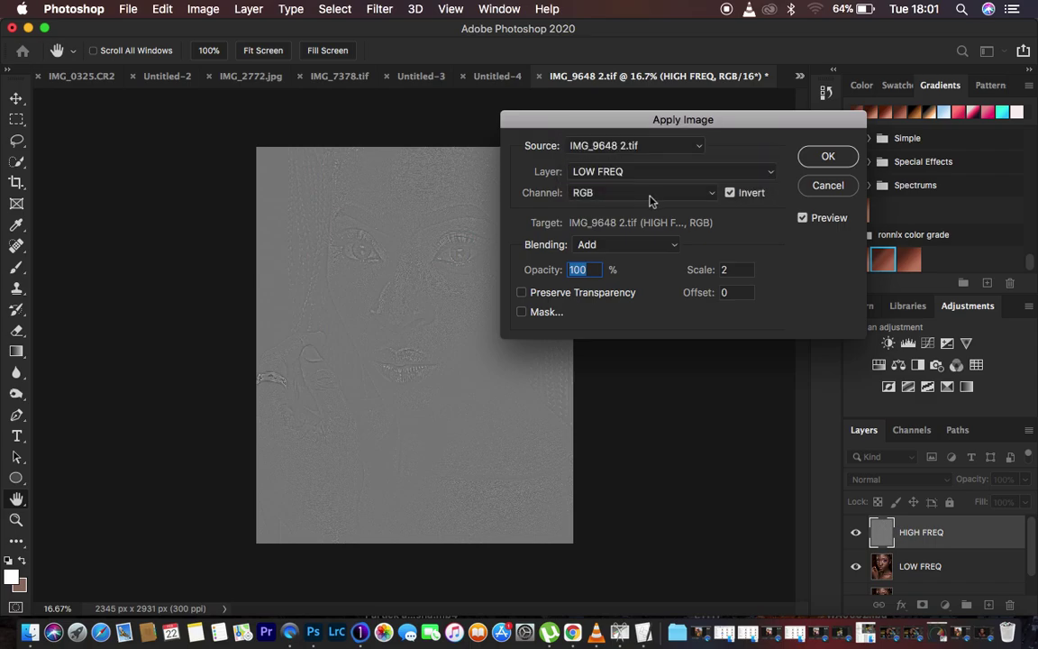
{"action": "left_click", "coordinate": [624, 249]}
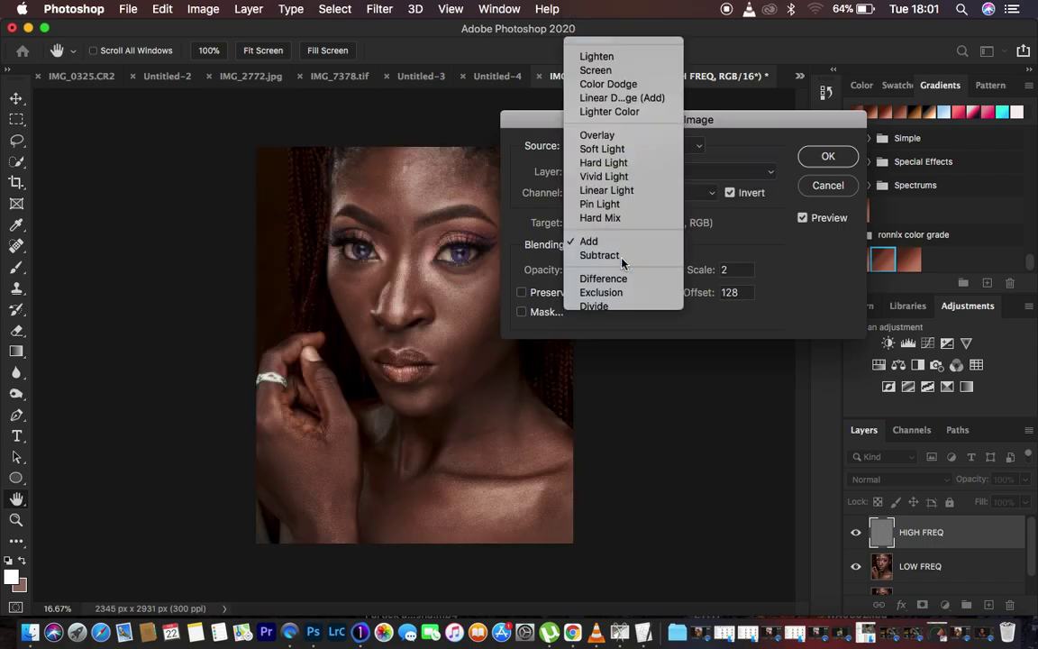
{"action": "left_click", "coordinate": [621, 259]}
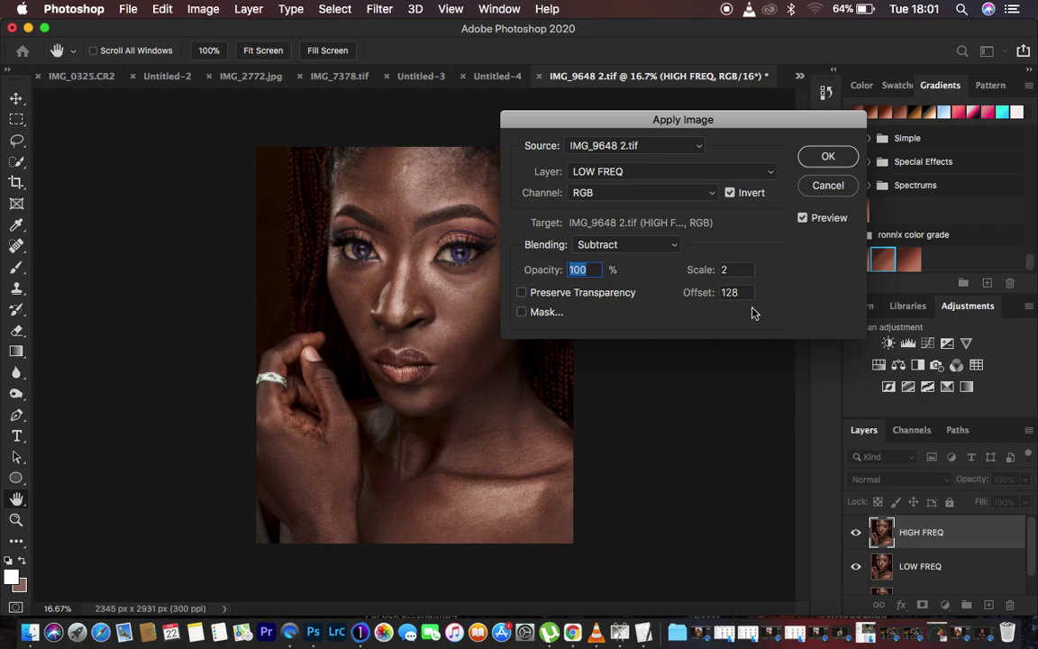
{"action": "left_click", "coordinate": [729, 192]}
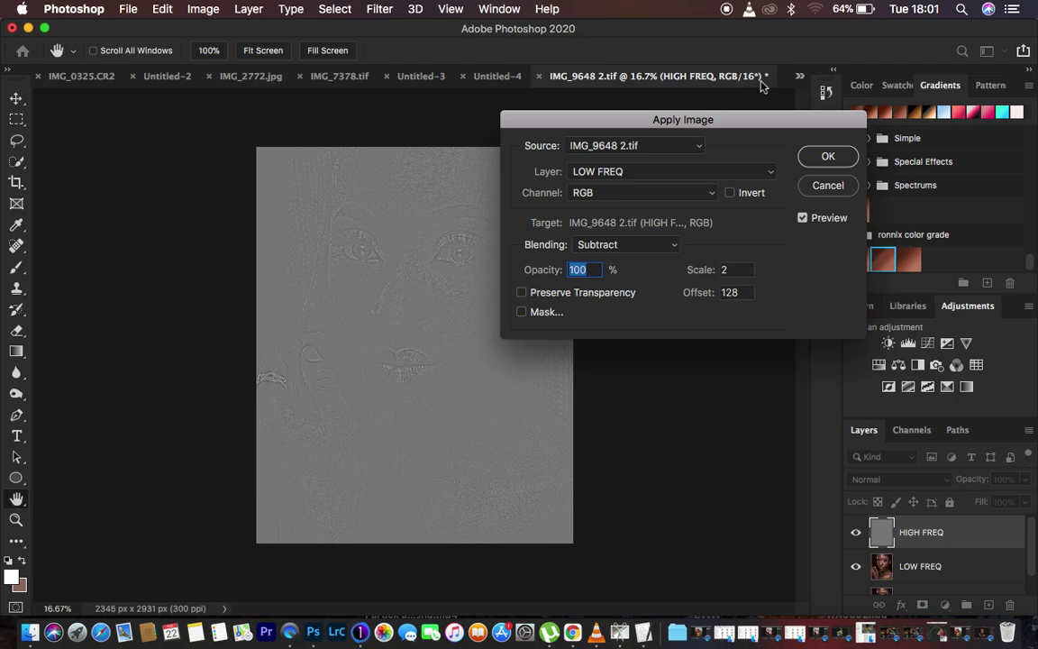
Apply LOW FREQ to the HIGH FREQ layer using Add blending, an inverted RGB channel, scale 2 and offset 0.
{"action": "left_click", "coordinate": [581, 243]}
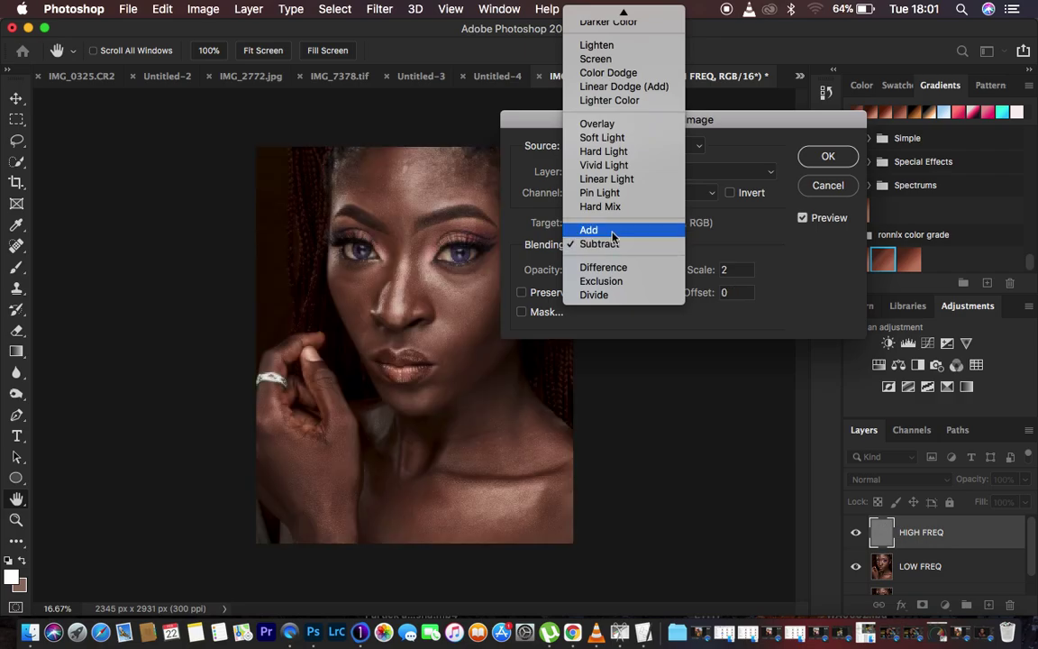
{"action": "left_click", "coordinate": [611, 233]}
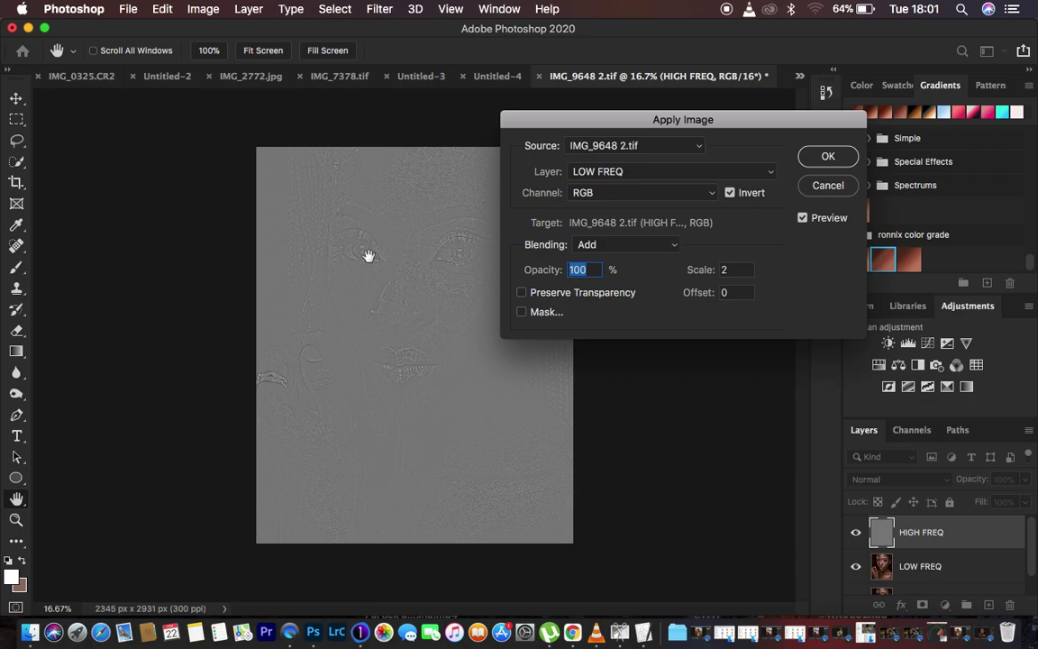
{"action": "left_click", "coordinate": [824, 159]}
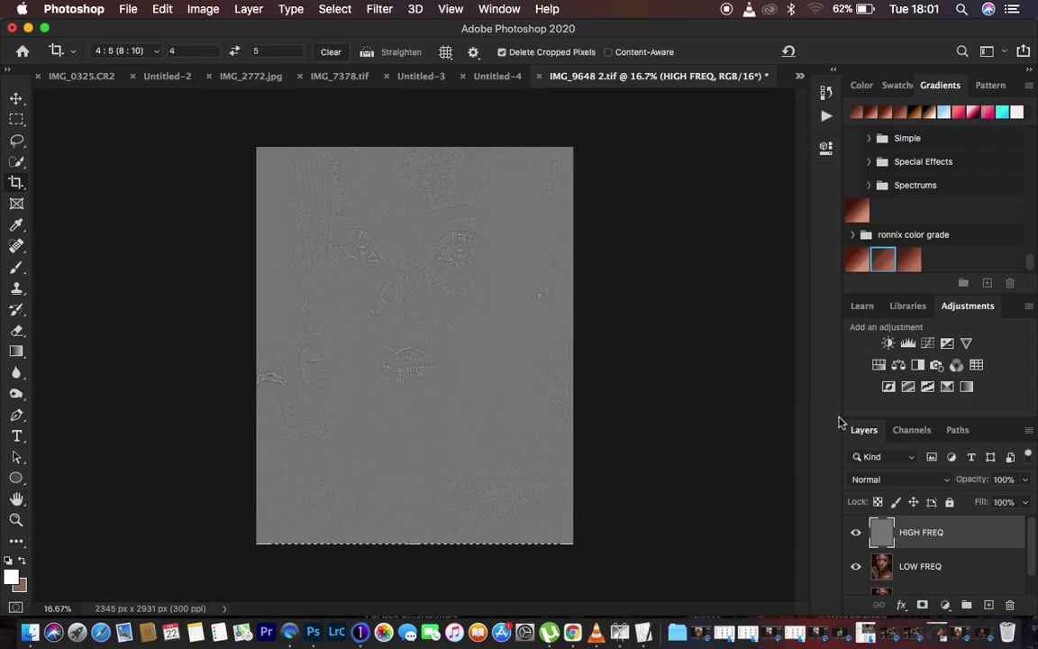
Set the HIGH FREQ layer's blend mode to Linear Light.
{"action": "left_click", "coordinate": [893, 482]}
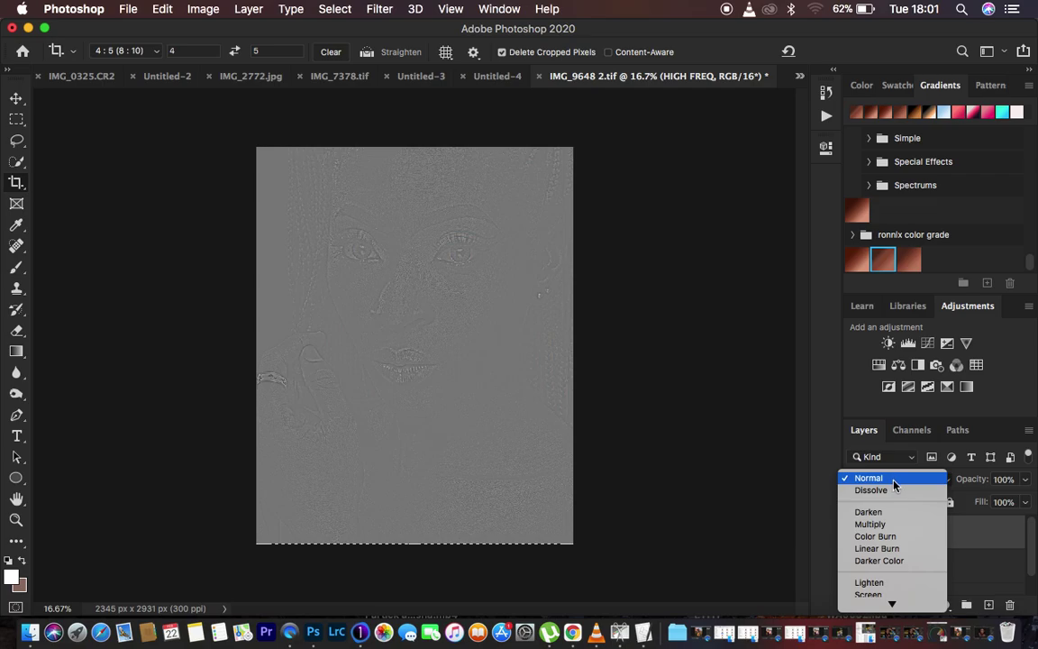
{"action": "scroll", "coordinate": [893, 487], "scroll_direction": "down", "scroll_amount": 5}
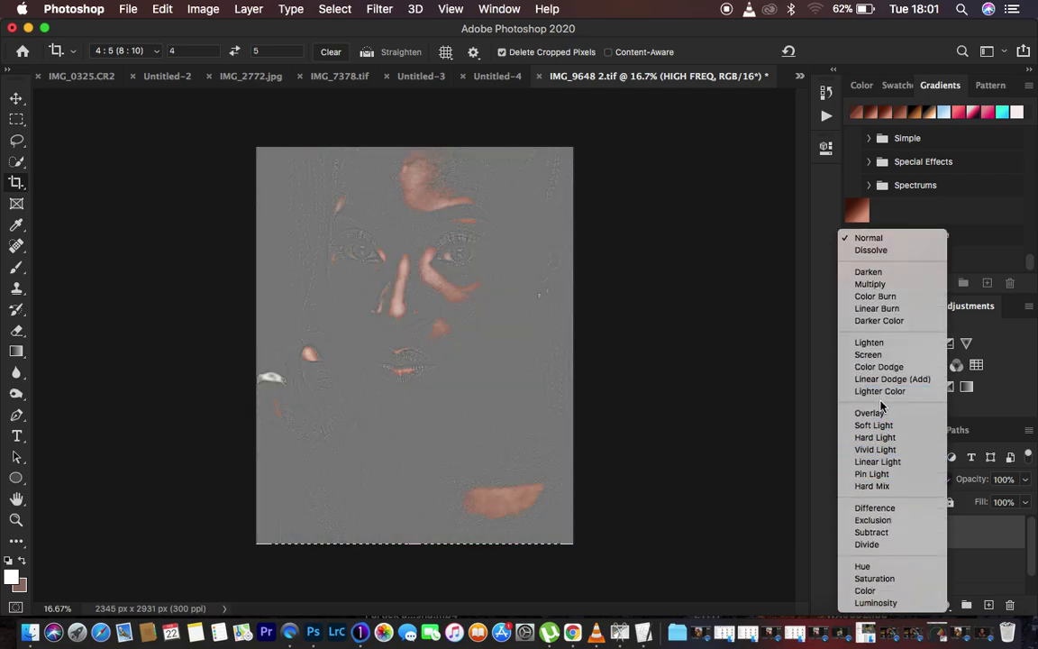
{"action": "left_click", "coordinate": [879, 461]}
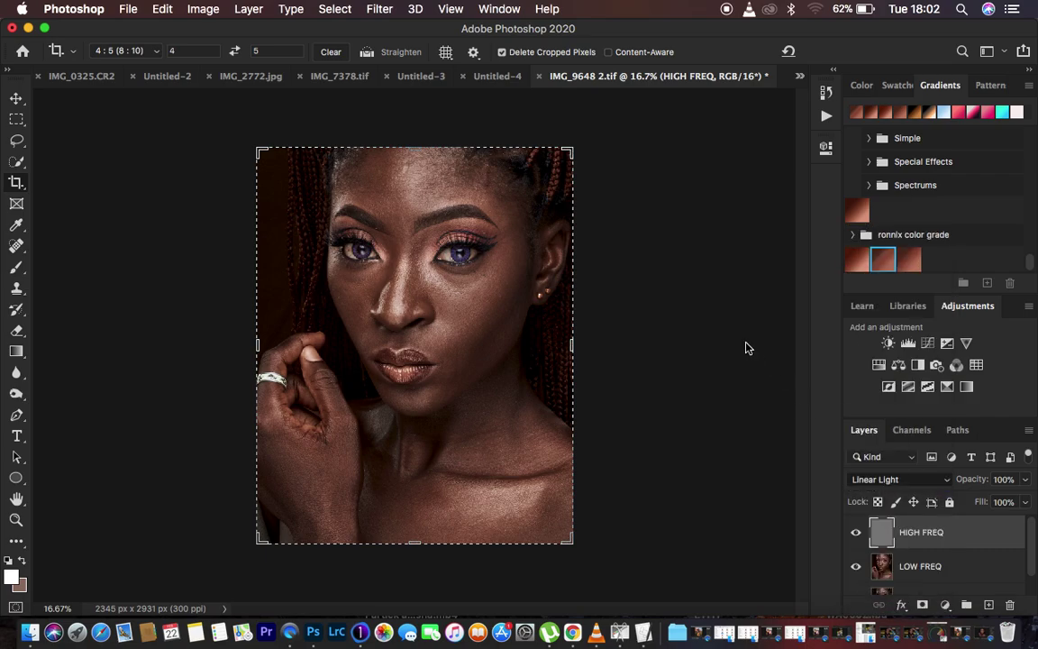
Group the HIGH FREQ and LOW FREQ layers and rename the group "freq sep".
{"action": "left_click", "coordinate": [16, 140]}
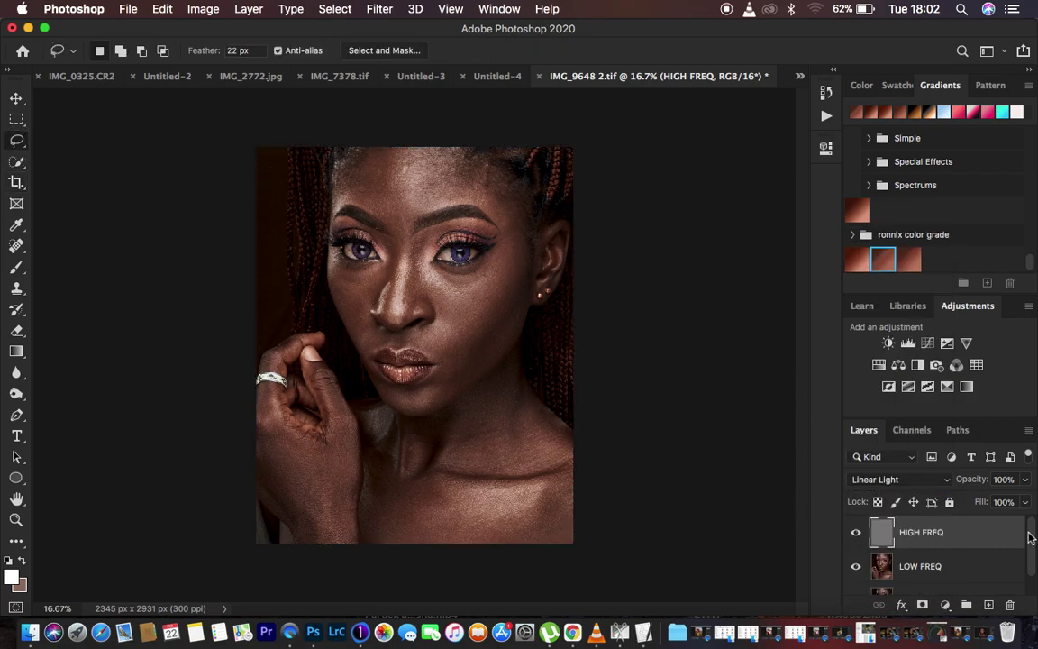
{"action": "left_click", "coordinate": [985, 566], "text": "shift"}
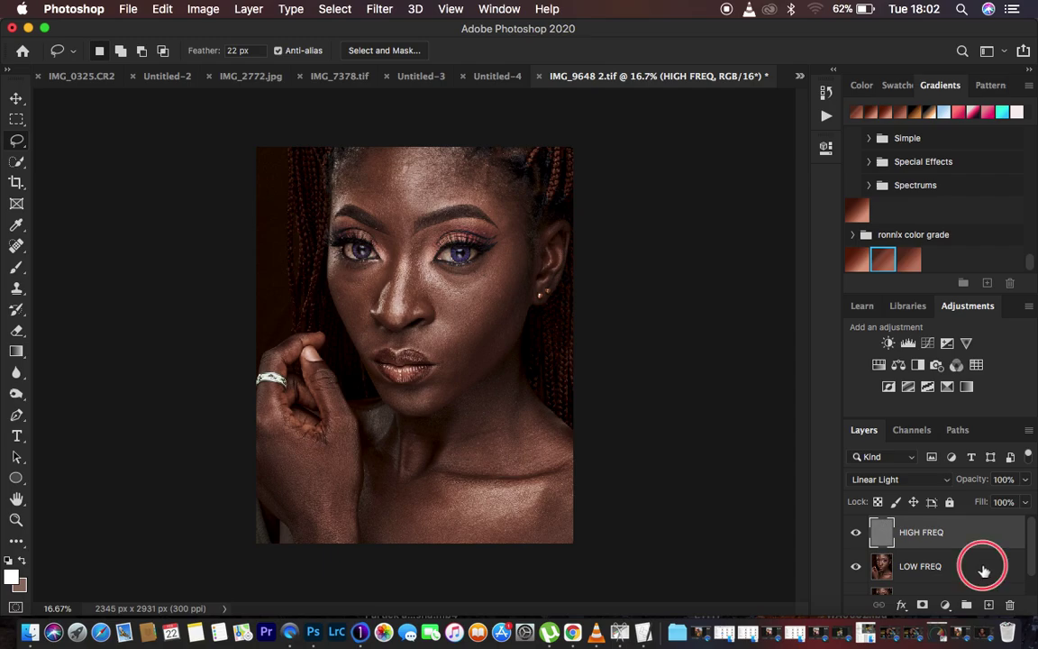
{"action": "left_click_drag", "start_coordinate": [973, 542], "coordinate": [967, 604]}
{"action": "double_click", "coordinate": [915, 525]}
{"action": "type", "text": "freq sep"}
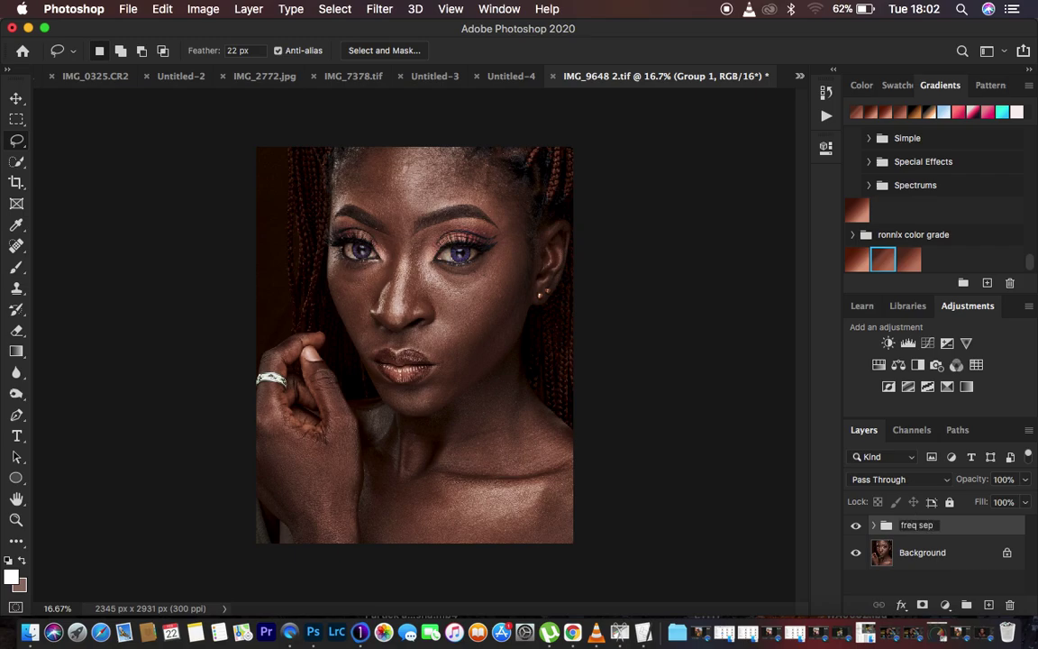
{"action": "key", "text": "Return"}
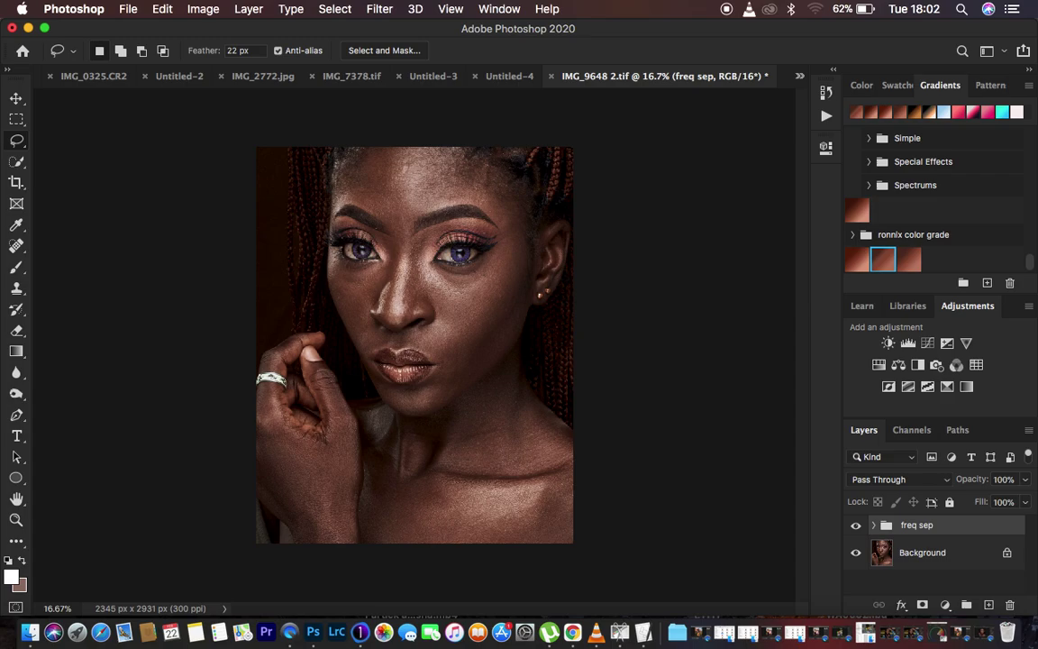
Compare the portrait with and without the freq sep group, and select the LOW FREQ layer inside it.
{"action": "left_click", "coordinate": [856, 527]}
{"action": "left_click", "coordinate": [856, 526]}
{"action": "left_click", "coordinate": [874, 526]}
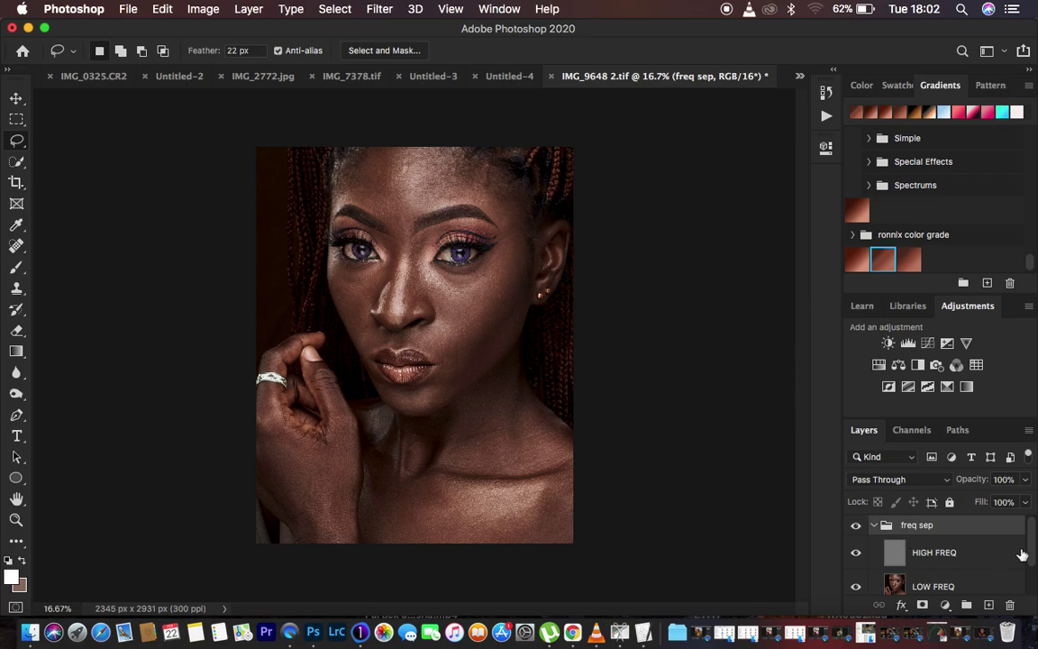
{"action": "left_click_drag", "start_coordinate": [1033, 552], "coordinate": [1034, 561]}
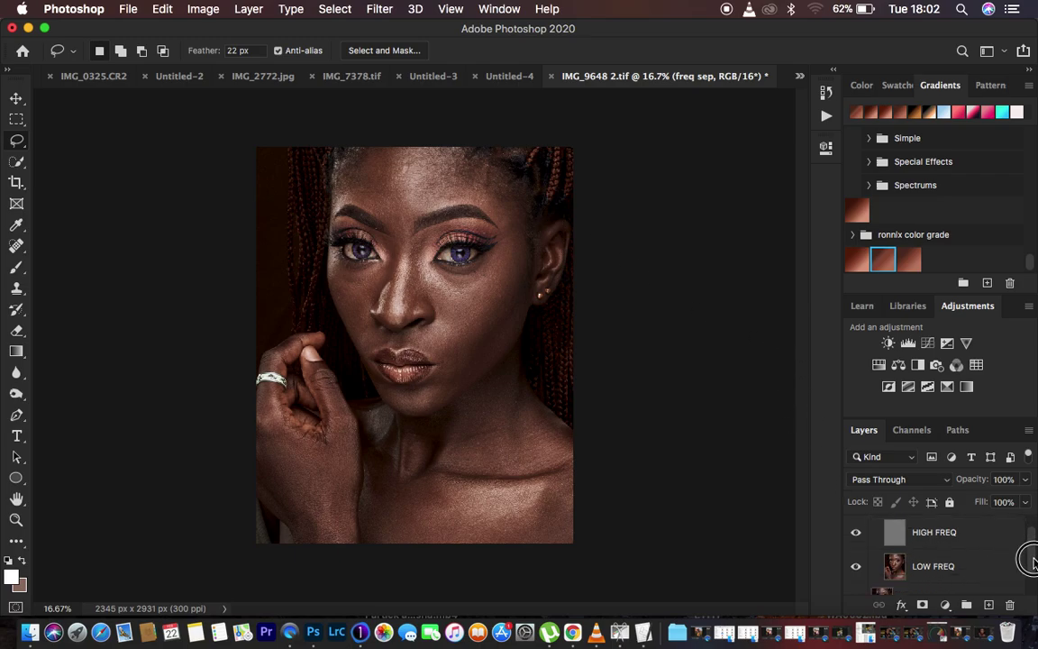
{"action": "left_click", "coordinate": [939, 573]}
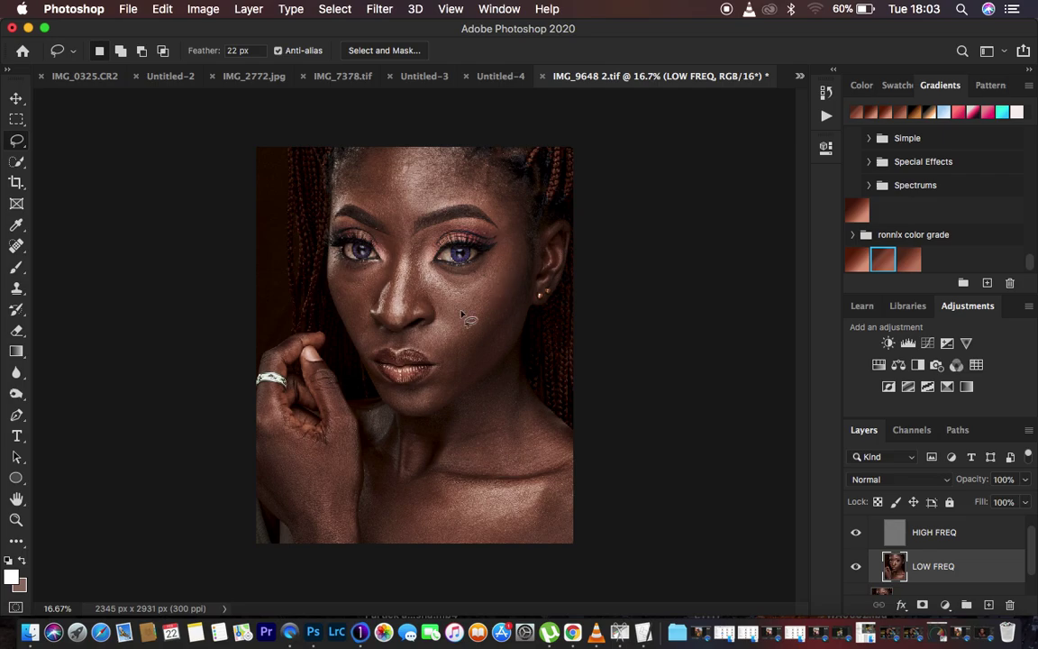
Switch to the Mixer Brush Tool and clean the brush.
{"action": "left_click", "coordinate": [15, 268]}
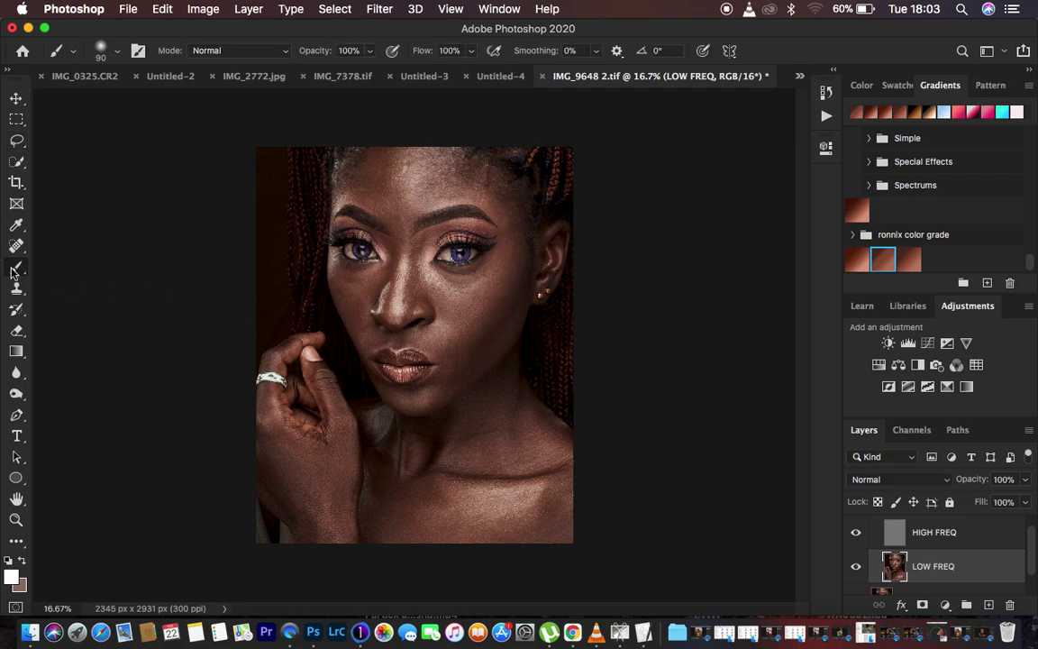
{"action": "right_click", "coordinate": [15, 269]}
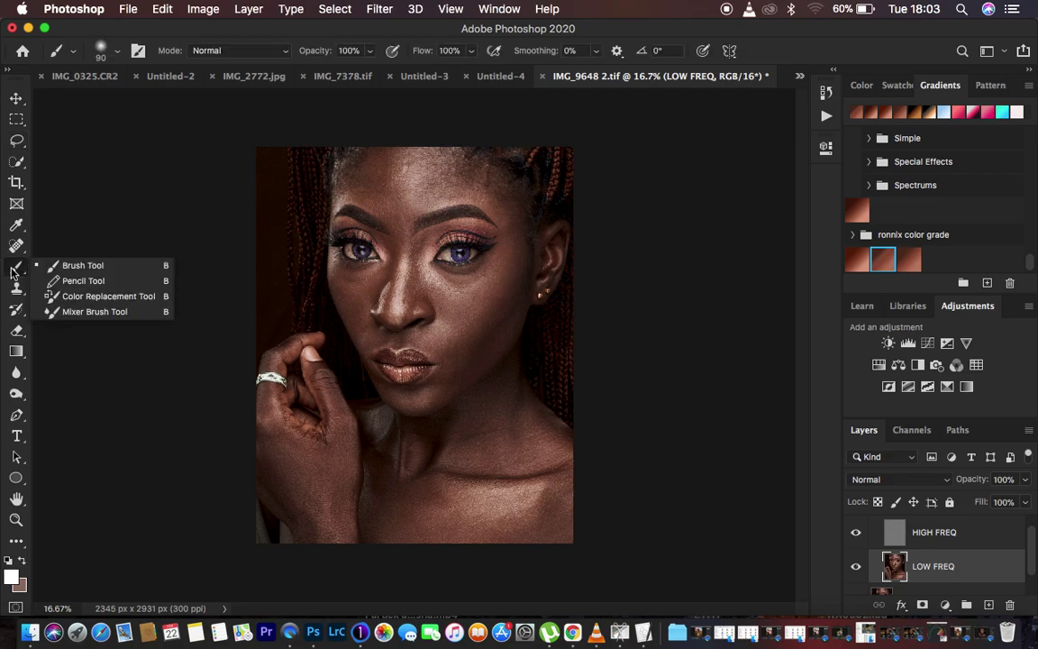
{"action": "left_click", "coordinate": [93, 311]}
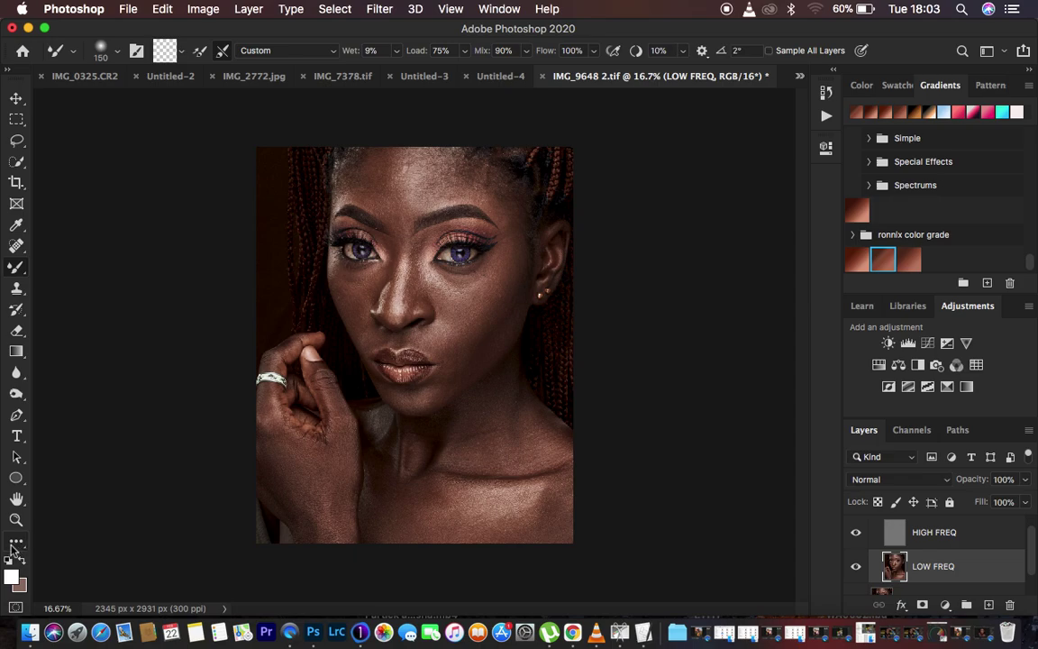
{"action": "left_click", "coordinate": [180, 52]}
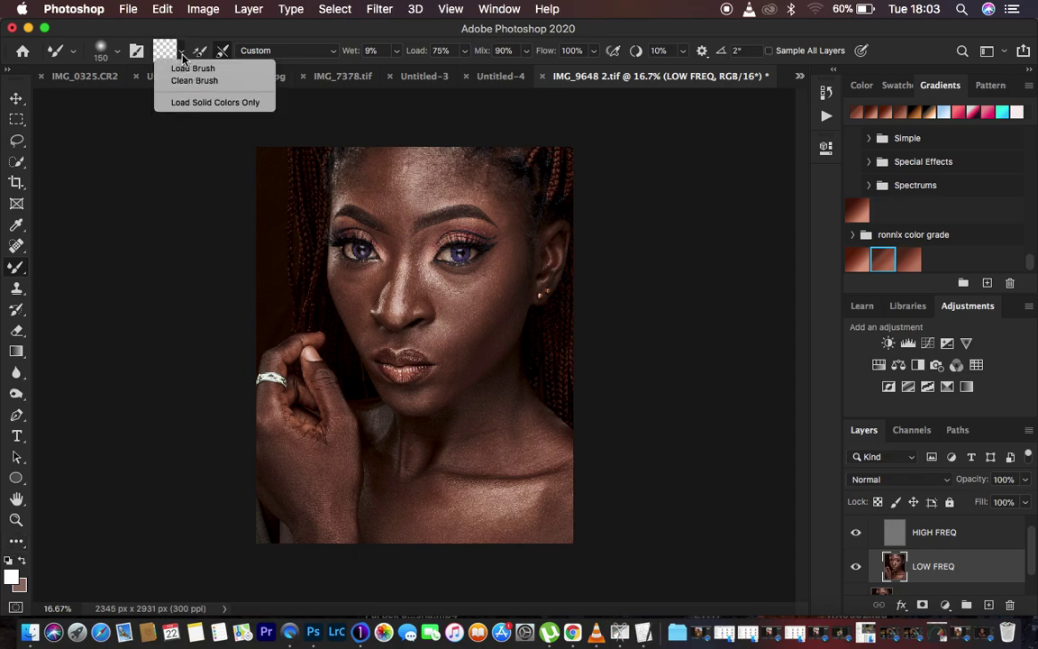
{"action": "left_click", "coordinate": [185, 86]}
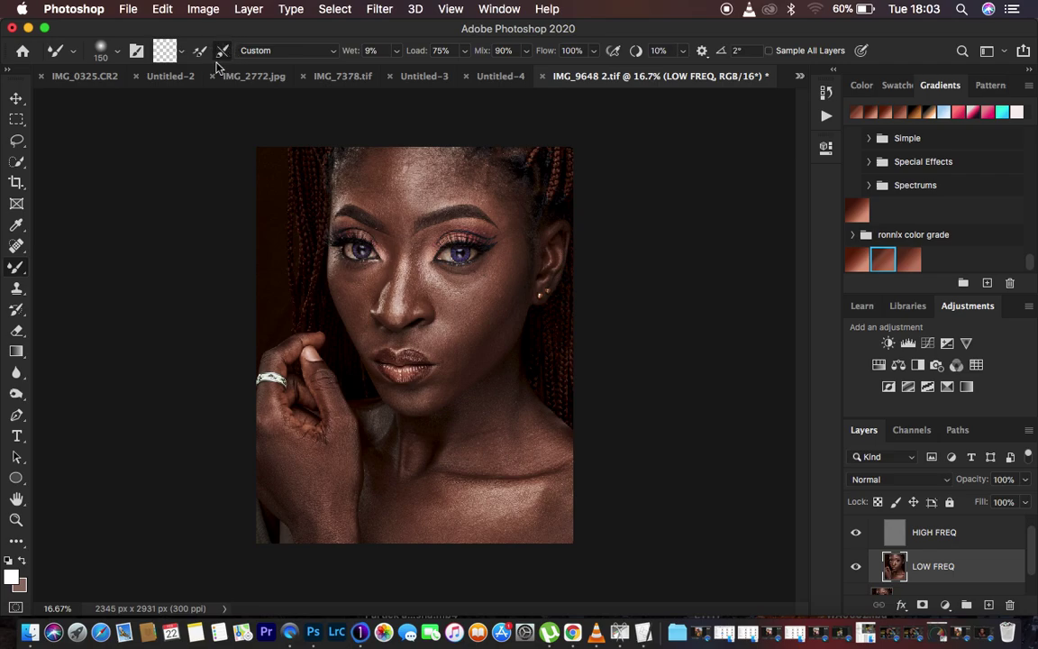
{"action": "left_click", "coordinate": [222, 50]}
Check the Mixer Brush's size and hardness, and hide the HIGH FREQ layer.
{"action": "key", "text": "super+plus"}
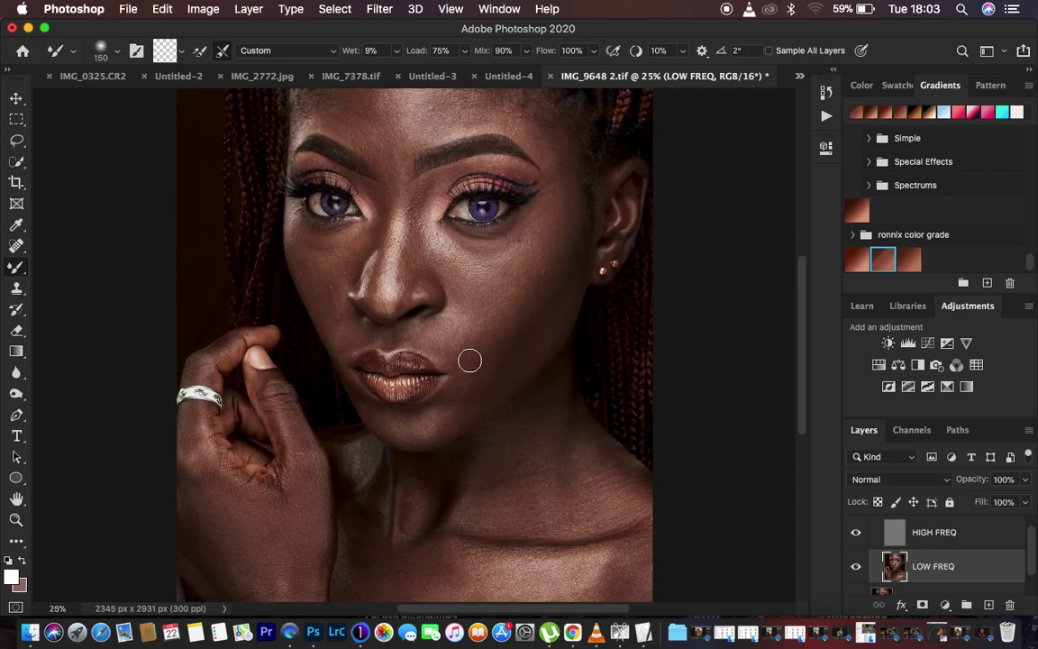
{"action": "left_click_drag", "start_coordinate": [802, 365], "coordinate": [802, 341]}
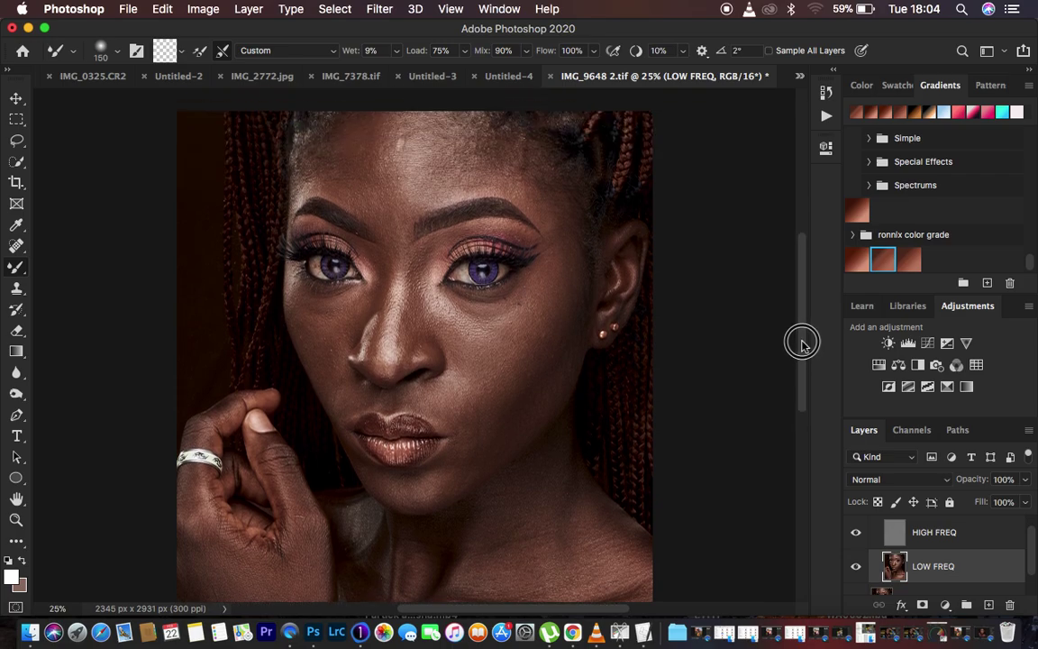
{"action": "left_click", "coordinate": [117, 52]}
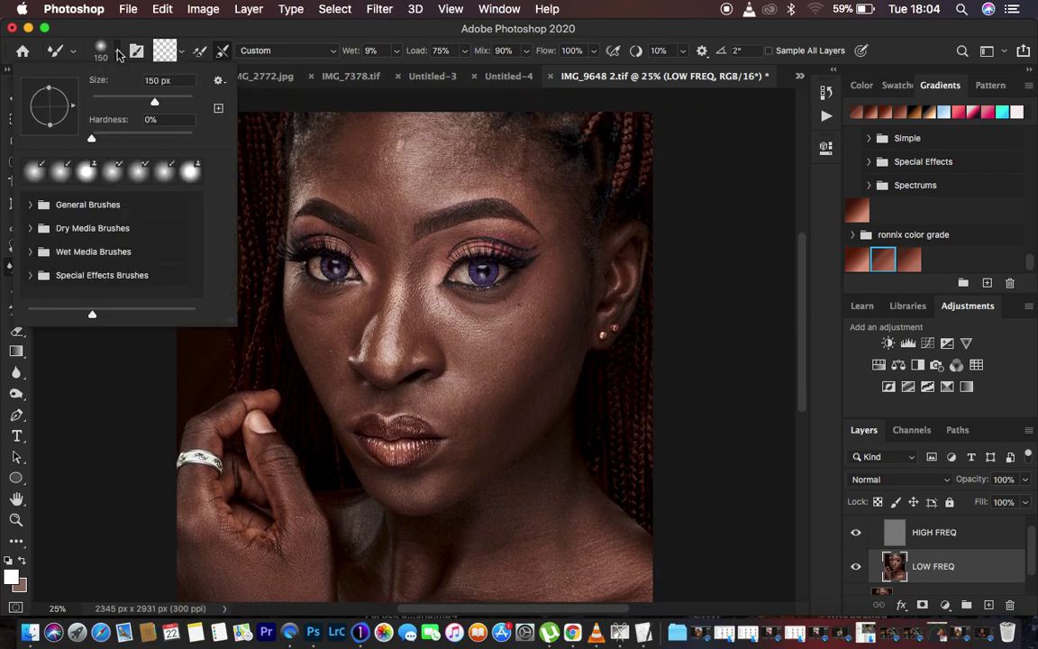
{"action": "left_click", "coordinate": [116, 52]}
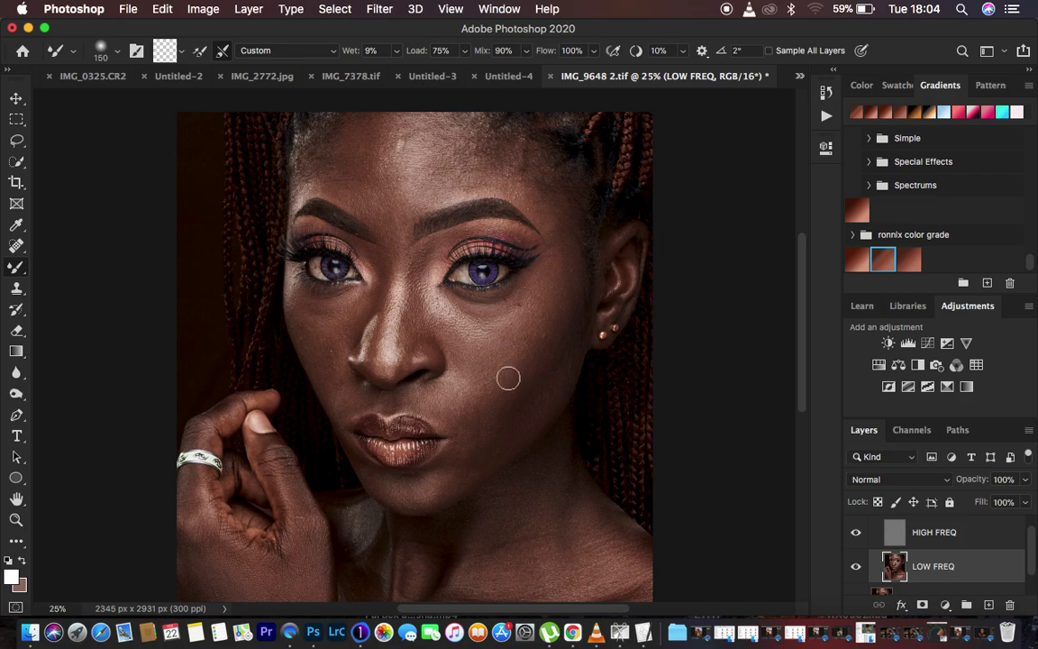
{"action": "left_click", "coordinate": [858, 535]}
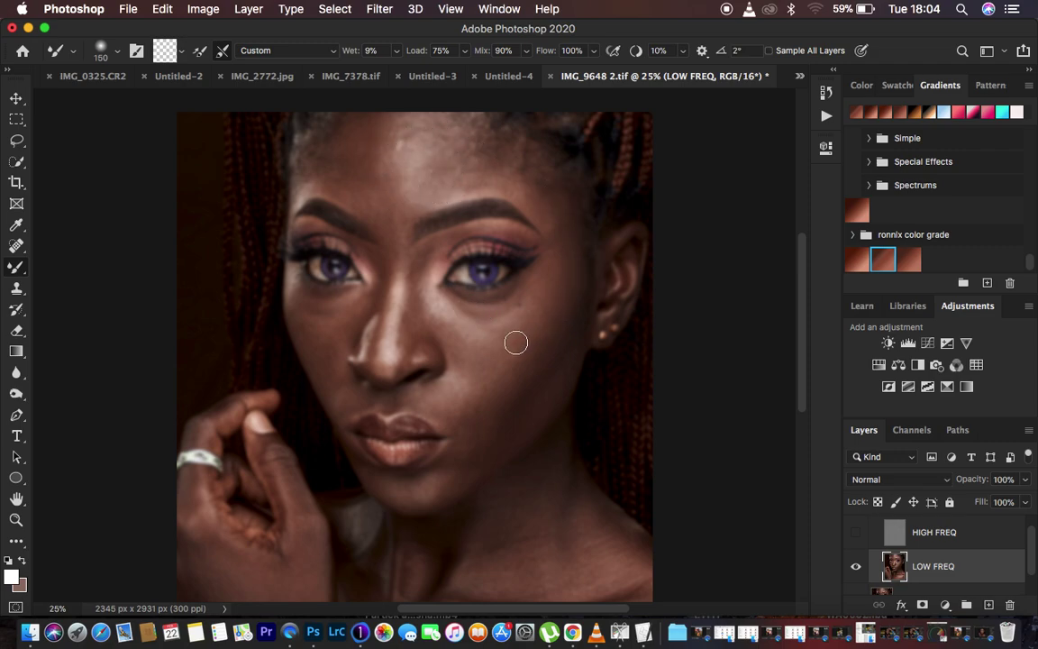
Blend the LOW FREQ skin tones across the ear-side cheek, temple and jaw with a 175 px Mixer Brush.
{"action": "key", "text": "bracketright"}
{"action": "key", "text": "bracketright"}
{"action": "left_click", "coordinate": [560, 264]}
{"action": "mouse_move", "coordinate": [560, 268]}
{"action": "left_mouse_down"}
{"action": "mouse_move", "coordinate": [547, 334]}
{"action": "mouse_move", "coordinate": [563, 272]}
{"action": "mouse_move", "coordinate": [532, 352]}
{"action": "mouse_move", "coordinate": [522, 348]}
{"action": "mouse_move", "coordinate": [541, 316]}
{"action": "mouse_move", "coordinate": [498, 389]}
{"action": "mouse_move", "coordinate": [556, 297]}
{"action": "mouse_move", "coordinate": [565, 234]}
{"action": "mouse_move", "coordinate": [541, 329]}
{"action": "mouse_move", "coordinate": [482, 396]}
{"action": "mouse_move", "coordinate": [550, 300]}
{"action": "left_mouse_up"}
{"action": "key", "text": "bracketleft"}
{"action": "key", "text": "bracketleft"}
{"action": "mouse_move", "coordinate": [545, 203]}
{"action": "left_mouse_down"}
{"action": "mouse_move", "coordinate": [550, 204]}
{"action": "mouse_move", "coordinate": [561, 218]}
{"action": "mouse_move", "coordinate": [557, 288]}
{"action": "mouse_move", "coordinate": [523, 366]}
{"action": "mouse_move", "coordinate": [497, 390]}
{"action": "mouse_move", "coordinate": [529, 346]}
{"action": "mouse_move", "coordinate": [552, 216]}
{"action": "mouse_move", "coordinate": [507, 176]}
{"action": "mouse_move", "coordinate": [561, 206]}
{"action": "mouse_move", "coordinate": [552, 198]}
{"action": "mouse_move", "coordinate": [565, 245]}
{"action": "mouse_move", "coordinate": [547, 336]}
{"action": "mouse_move", "coordinate": [492, 407]}
{"action": "mouse_move", "coordinate": [498, 388]}
{"action": "mouse_move", "coordinate": [482, 426]}
{"action": "left_mouse_up"}
{"action": "mouse_move", "coordinate": [567, 347]}
{"action": "left_mouse_down"}
{"action": "mouse_move", "coordinate": [467, 452]}
{"action": "mouse_move", "coordinate": [575, 343]}
{"action": "mouse_move", "coordinate": [540, 385]}
{"action": "mouse_move", "coordinate": [550, 317]}
{"action": "mouse_move", "coordinate": [506, 387]}
{"action": "mouse_move", "coordinate": [536, 325]}
{"action": "left_mouse_up"}
{"action": "mouse_move", "coordinate": [553, 253]}
{"action": "left_mouse_down"}
{"action": "mouse_move", "coordinate": [543, 178]}
{"action": "mouse_move", "coordinate": [518, 164]}
{"action": "left_mouse_up"}
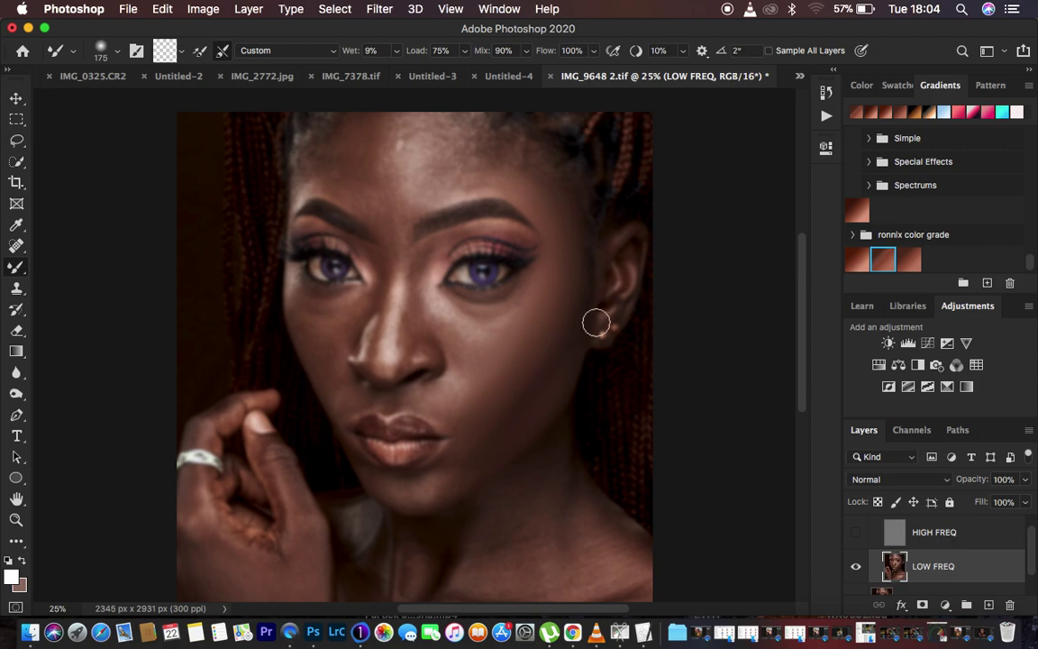
{"action": "mouse_move", "coordinate": [521, 177]}
{"action": "left_mouse_down"}
{"action": "mouse_move", "coordinate": [508, 155]}
{"action": "mouse_move", "coordinate": [472, 168]}
{"action": "mouse_move", "coordinate": [519, 190]}
{"action": "left_mouse_up"}
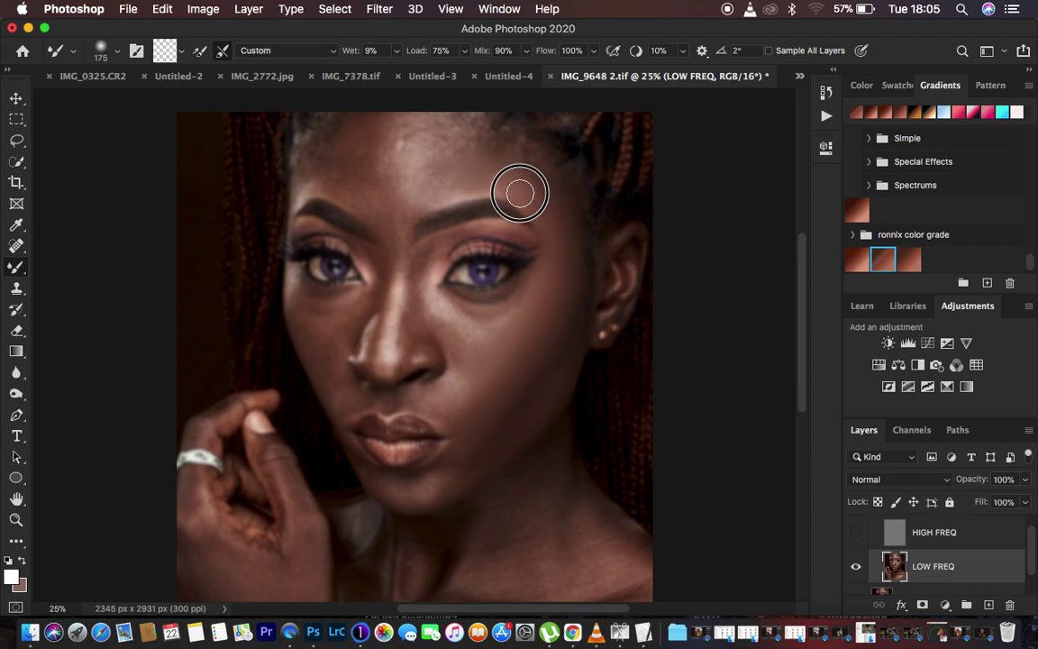
{"action": "mouse_move", "coordinate": [559, 236]}
{"action": "left_mouse_down"}
{"action": "mouse_move", "coordinate": [556, 308]}
{"action": "mouse_move", "coordinate": [535, 337]}
{"action": "mouse_move", "coordinate": [528, 311]}
{"action": "mouse_move", "coordinate": [482, 324]}
{"action": "mouse_move", "coordinate": [450, 304]}
{"action": "mouse_move", "coordinate": [451, 317]}
{"action": "mouse_move", "coordinate": [519, 301]}
{"action": "mouse_move", "coordinate": [459, 317]}
{"action": "mouse_move", "coordinate": [441, 308]}
{"action": "mouse_move", "coordinate": [445, 338]}
{"action": "mouse_move", "coordinate": [482, 345]}
{"action": "mouse_move", "coordinate": [480, 361]}
{"action": "mouse_move", "coordinate": [468, 340]}
{"action": "mouse_move", "coordinate": [524, 333]}
{"action": "mouse_move", "coordinate": [491, 337]}
{"action": "mouse_move", "coordinate": [468, 366]}
{"action": "mouse_move", "coordinate": [467, 407]}
{"action": "mouse_move", "coordinate": [479, 413]}
{"action": "mouse_move", "coordinate": [447, 397]}
{"action": "mouse_move", "coordinate": [484, 417]}
{"action": "mouse_move", "coordinate": [459, 436]}
{"action": "mouse_move", "coordinate": [505, 434]}
{"action": "mouse_move", "coordinate": [470, 455]}
{"action": "left_mouse_up"}
{"action": "mouse_move", "coordinate": [552, 329]}
{"action": "left_mouse_down"}
{"action": "mouse_move", "coordinate": [564, 284]}
{"action": "mouse_move", "coordinate": [528, 348]}
{"action": "mouse_move", "coordinate": [505, 366]}
{"action": "mouse_move", "coordinate": [560, 276]}
{"action": "mouse_move", "coordinate": [563, 245]}
{"action": "mouse_move", "coordinate": [524, 361]}
{"action": "mouse_move", "coordinate": [527, 342]}
{"action": "mouse_move", "coordinate": [518, 350]}
{"action": "mouse_move", "coordinate": [568, 350]}
{"action": "mouse_move", "coordinate": [541, 401]}
{"action": "left_mouse_up"}
{"action": "mouse_move", "coordinate": [506, 438]}
{"action": "left_mouse_down"}
{"action": "mouse_move", "coordinate": [475, 466]}
{"action": "mouse_move", "coordinate": [473, 440]}
{"action": "mouse_move", "coordinate": [457, 447]}
{"action": "mouse_move", "coordinate": [473, 452]}
{"action": "mouse_move", "coordinate": [461, 471]}
{"action": "mouse_move", "coordinate": [494, 438]}
{"action": "left_mouse_up"}
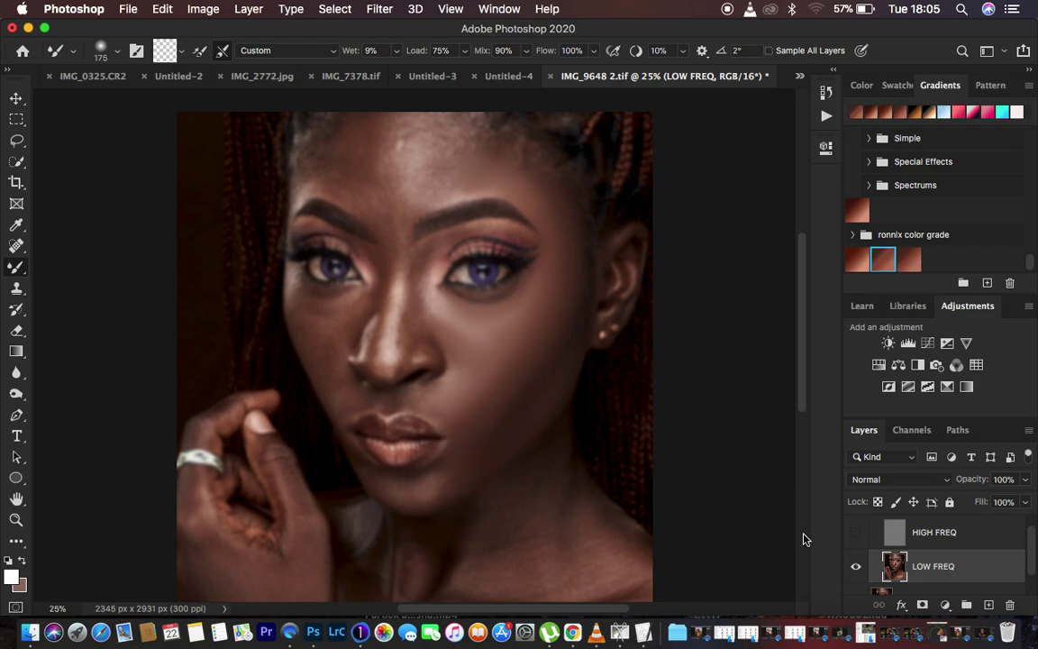
Show the HIGH FREQ layer again and compare the retouched skin with and without the freq sep group.
{"action": "left_click", "coordinate": [857, 534]}
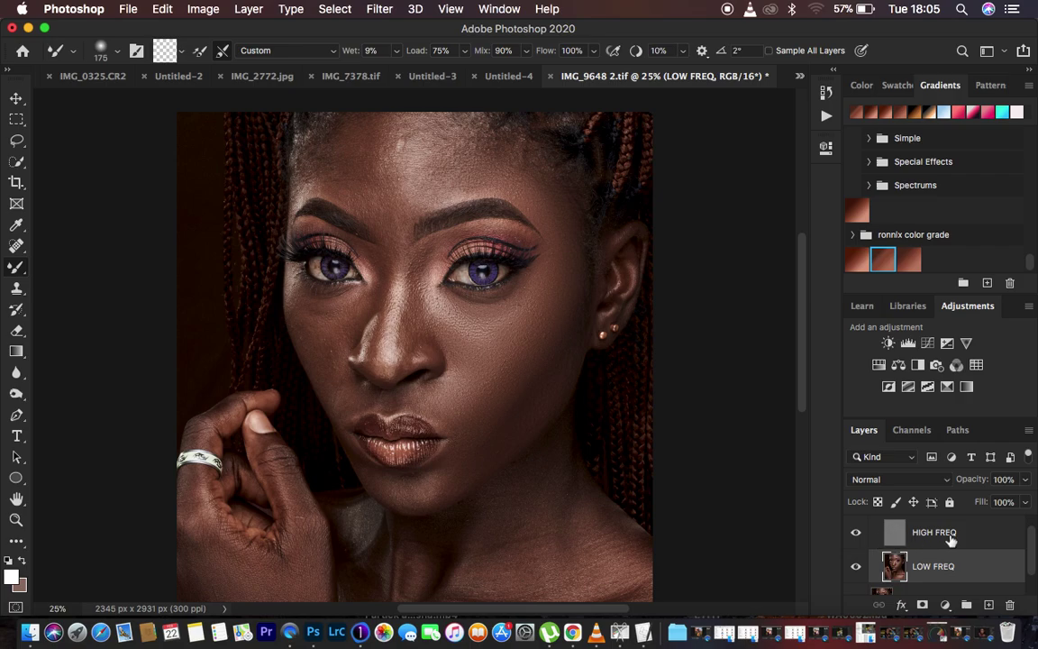
{"action": "key", "text": "super+g"}
{"action": "left_click", "coordinate": [857, 530]}
{"action": "left_click", "coordinate": [857, 530]}
{"action": "left_click", "coordinate": [857, 530]}
{"action": "left_click", "coordinate": [857, 527]}
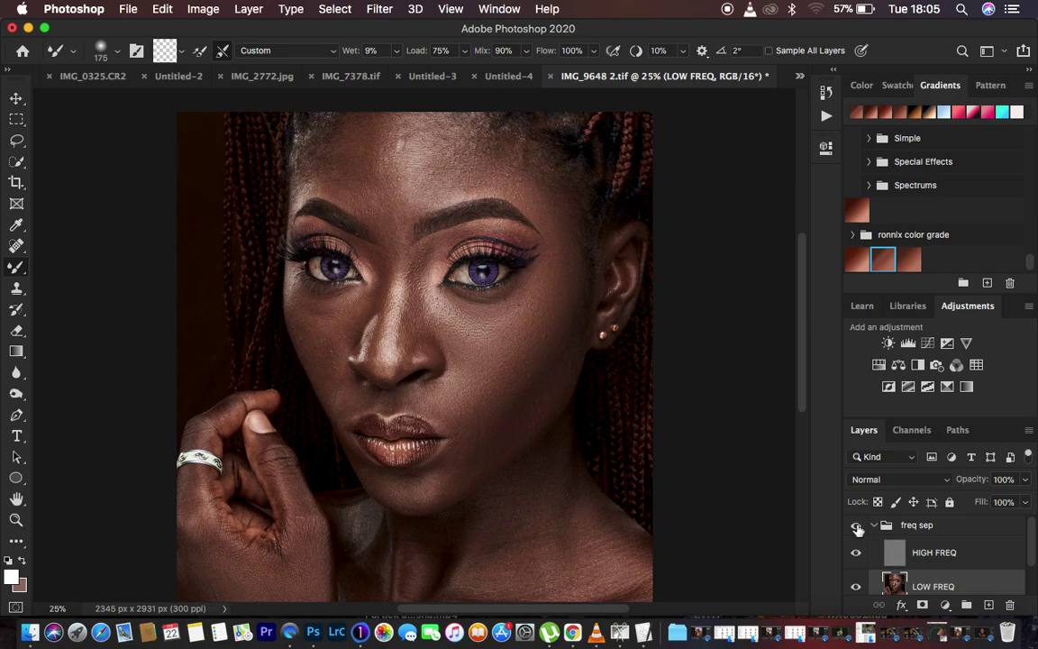
{"action": "left_click", "coordinate": [857, 527]}
{"action": "left_click", "coordinate": [857, 530]}
{"action": "left_click", "coordinate": [857, 530]}
{"action": "left_click", "coordinate": [857, 529]}
{"action": "left_click", "coordinate": [857, 528]}
{"action": "left_click", "coordinate": [857, 528]}
{"action": "left_click", "coordinate": [857, 528]}
{"action": "key", "text": "super+equal"}
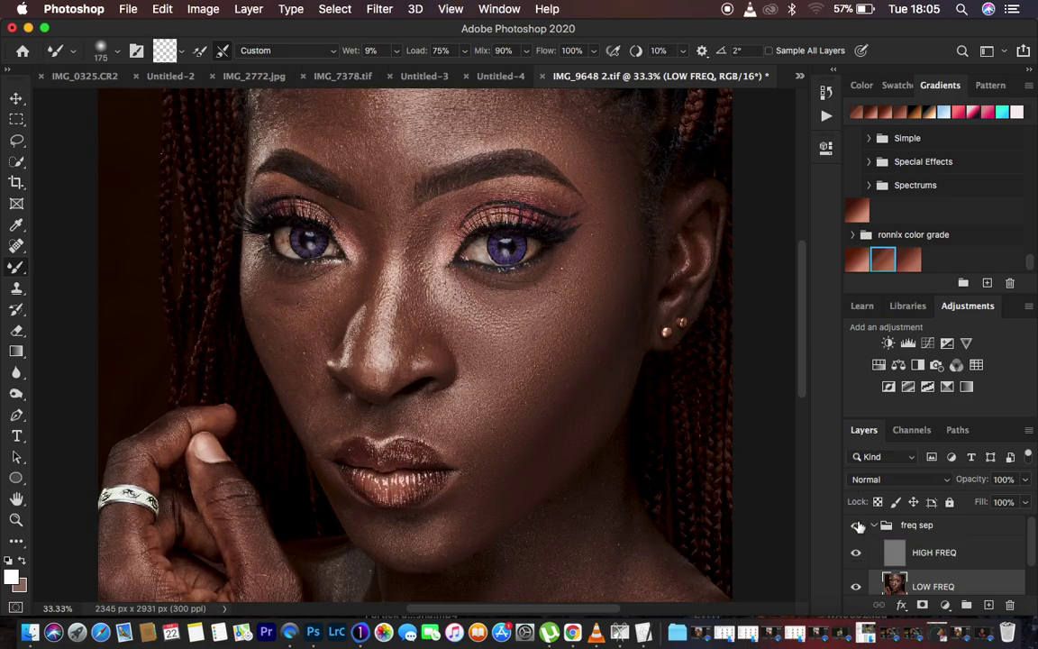
{"action": "left_click", "coordinate": [857, 528]}
{"action": "left_click", "coordinate": [857, 527]}
{"action": "key", "text": "super+minus"}
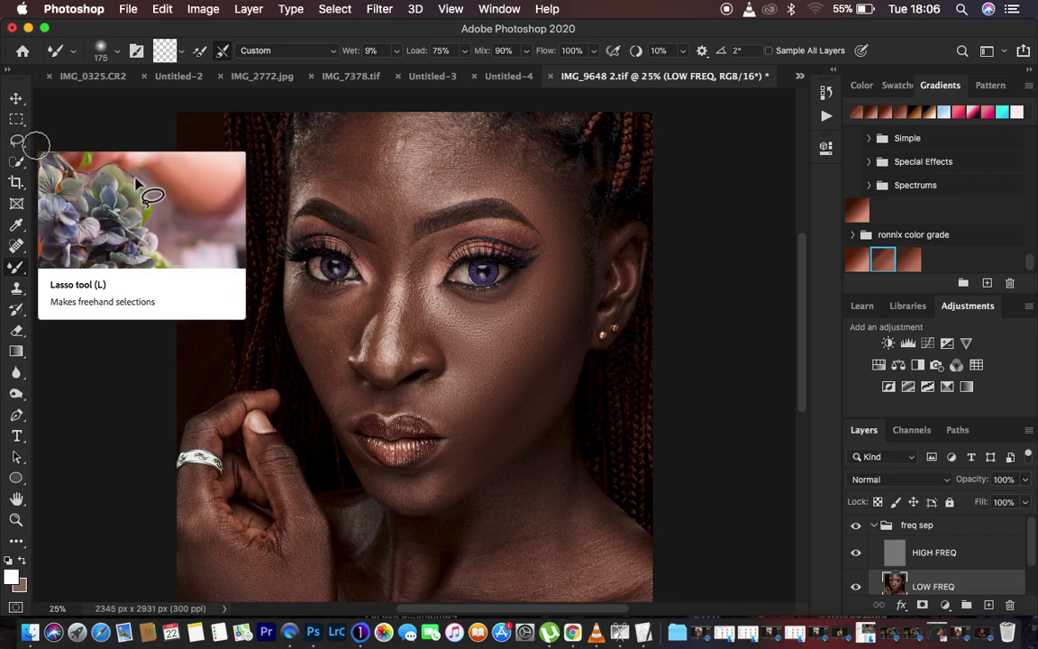
Select the cheek below the ear-side eye with a 22 px feathered lasso and apply a 21-pixel Gaussian Blur on LOW FREQ.
{"action": "left_click", "coordinate": [17, 142]}
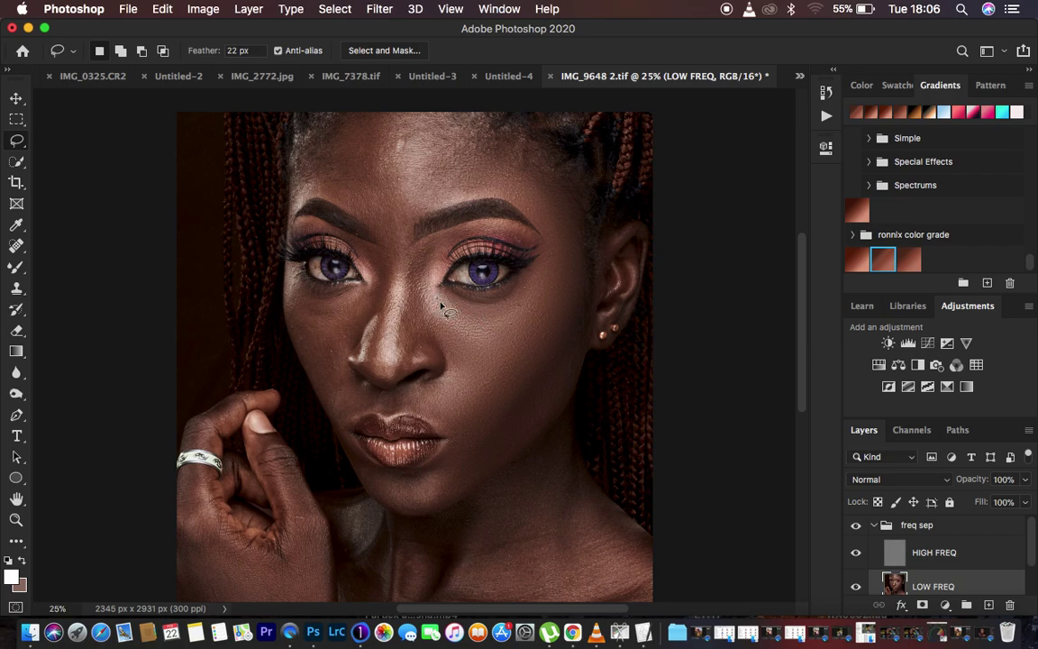
{"action": "mouse_move", "coordinate": [434, 294]}
{"action": "left_mouse_down"}
{"action": "mouse_move", "coordinate": [464, 385]}
{"action": "mouse_move", "coordinate": [489, 395]}
{"action": "mouse_move", "coordinate": [548, 346]}
{"action": "mouse_move", "coordinate": [570, 305]}
{"action": "mouse_move", "coordinate": [572, 249]}
{"action": "mouse_move", "coordinate": [500, 309]}
{"action": "mouse_move", "coordinate": [434, 294]}
{"action": "left_mouse_up"}
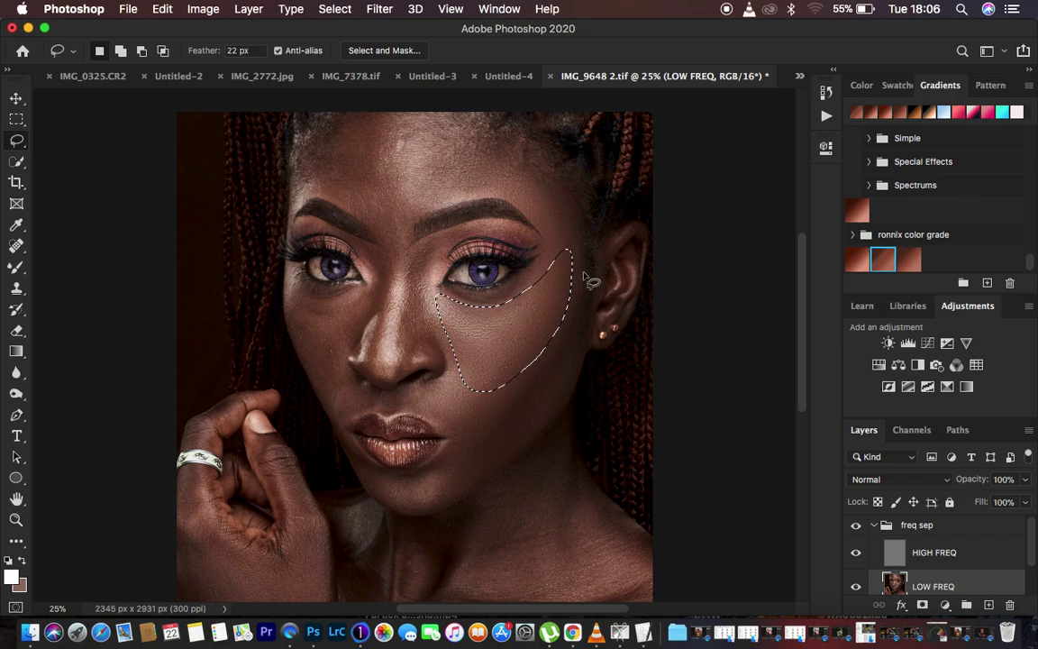
{"action": "left_click", "coordinate": [379, 9]}
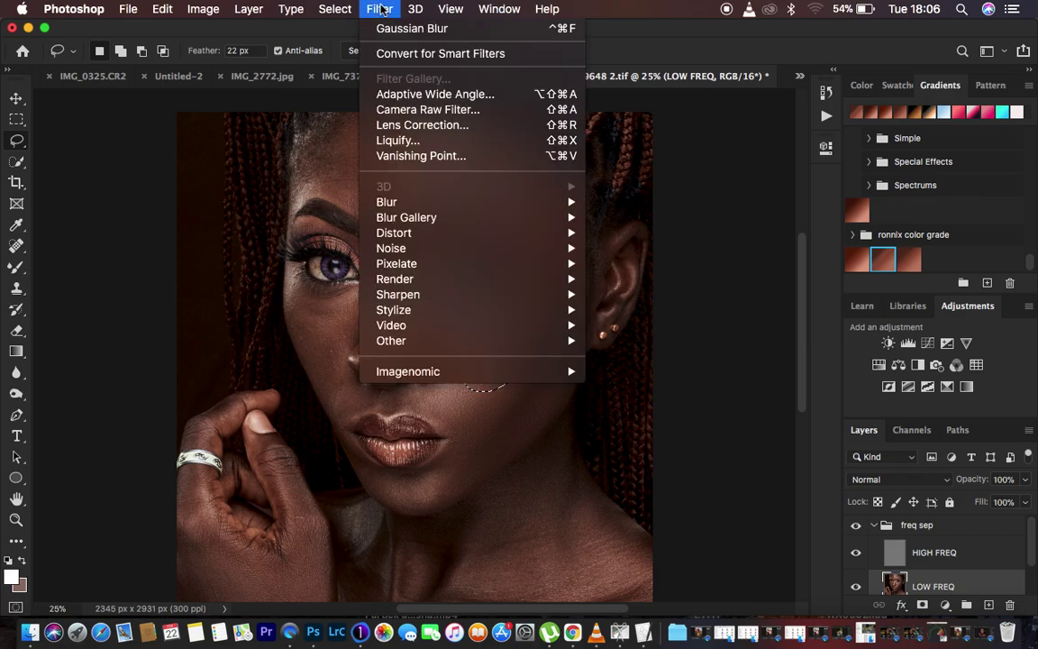
{"action": "mouse_move", "coordinate": [423, 205]}
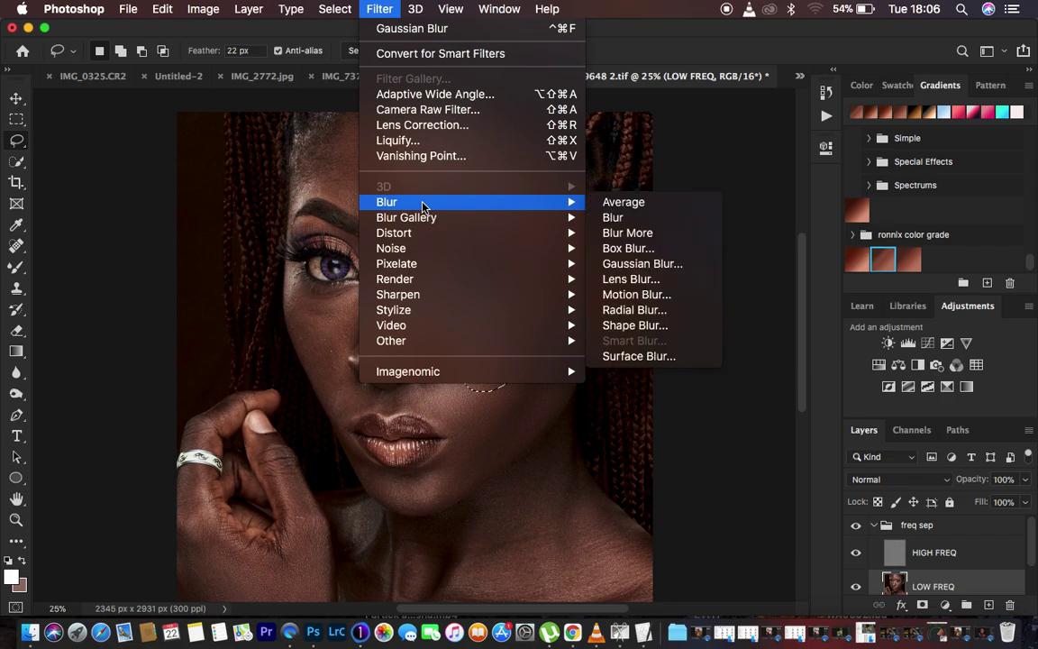
{"action": "left_click", "coordinate": [631, 263]}
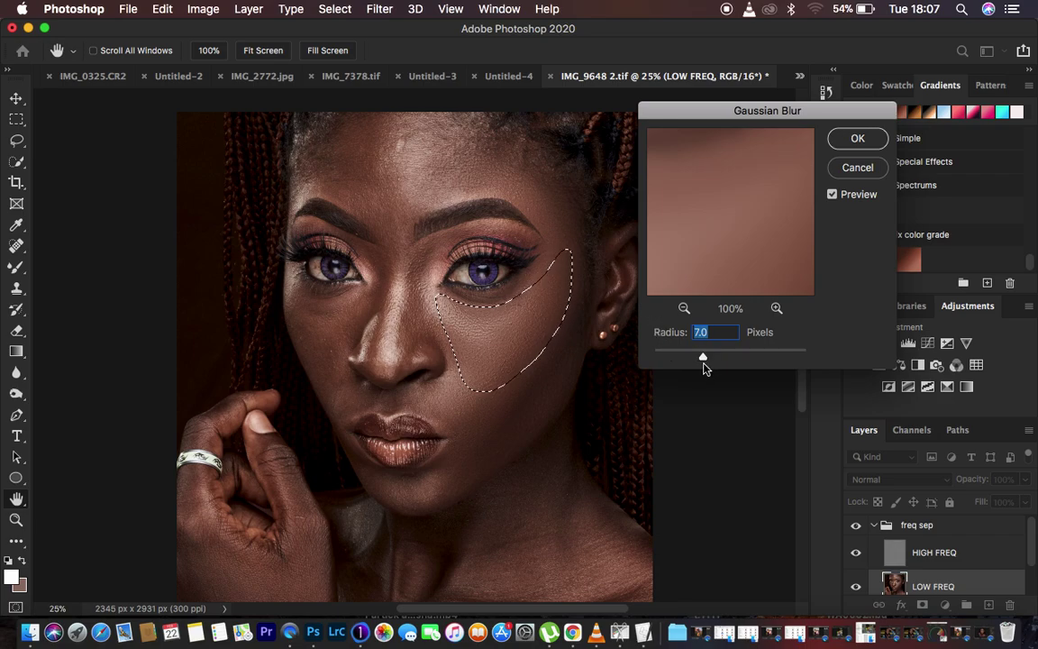
{"action": "left_click_drag", "start_coordinate": [703, 359], "coordinate": [722, 360]}
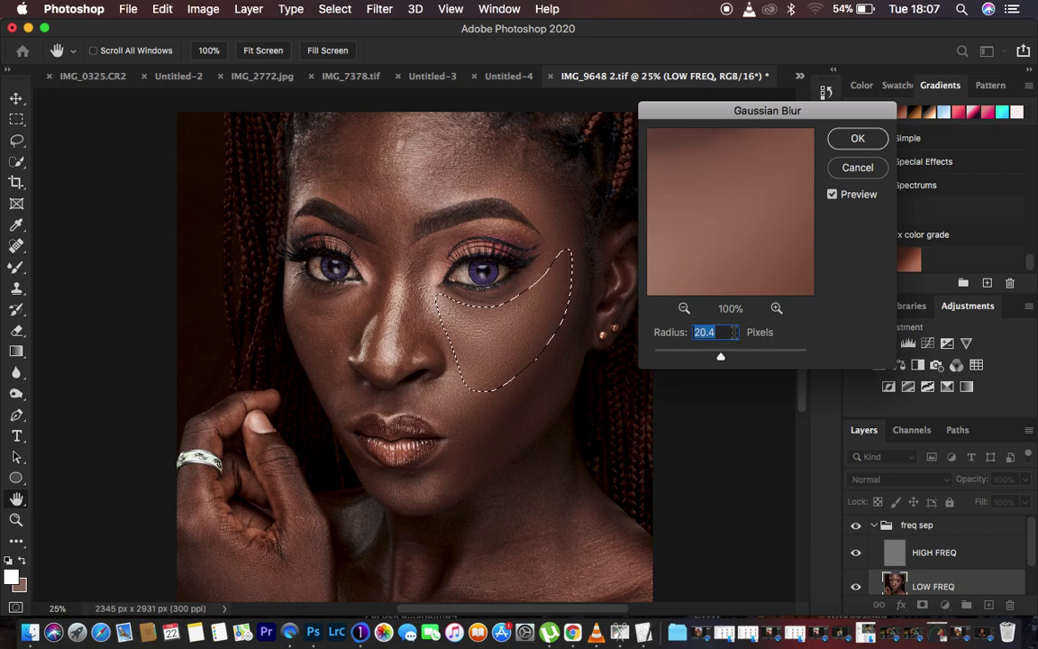
{"action": "type", "text": "7"}
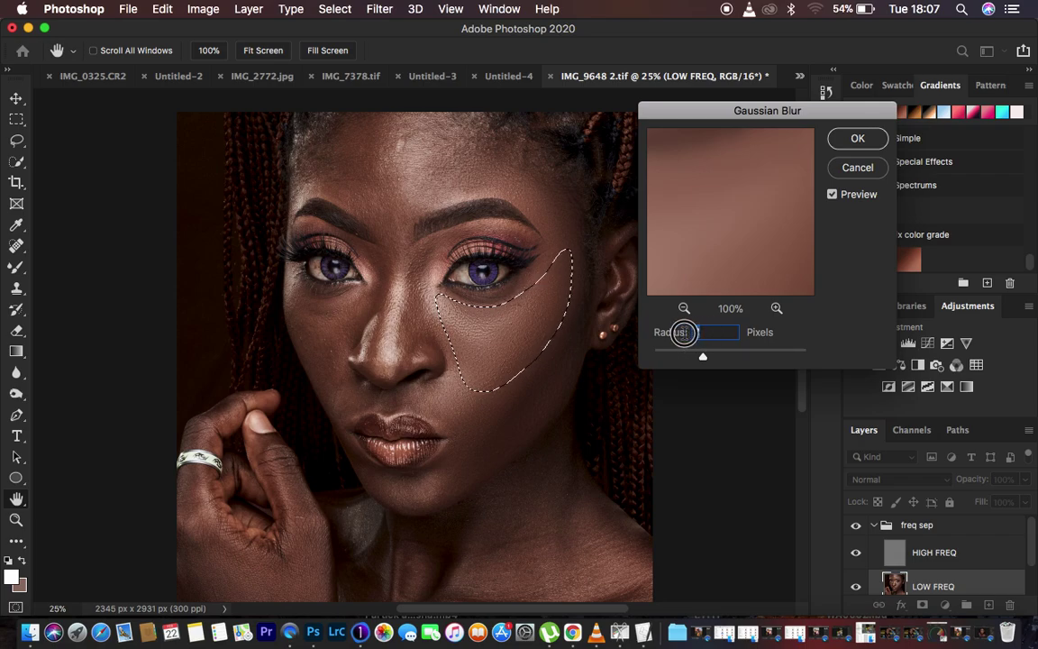
{"action": "left_click_drag", "start_coordinate": [691, 332], "coordinate": [705, 332]}
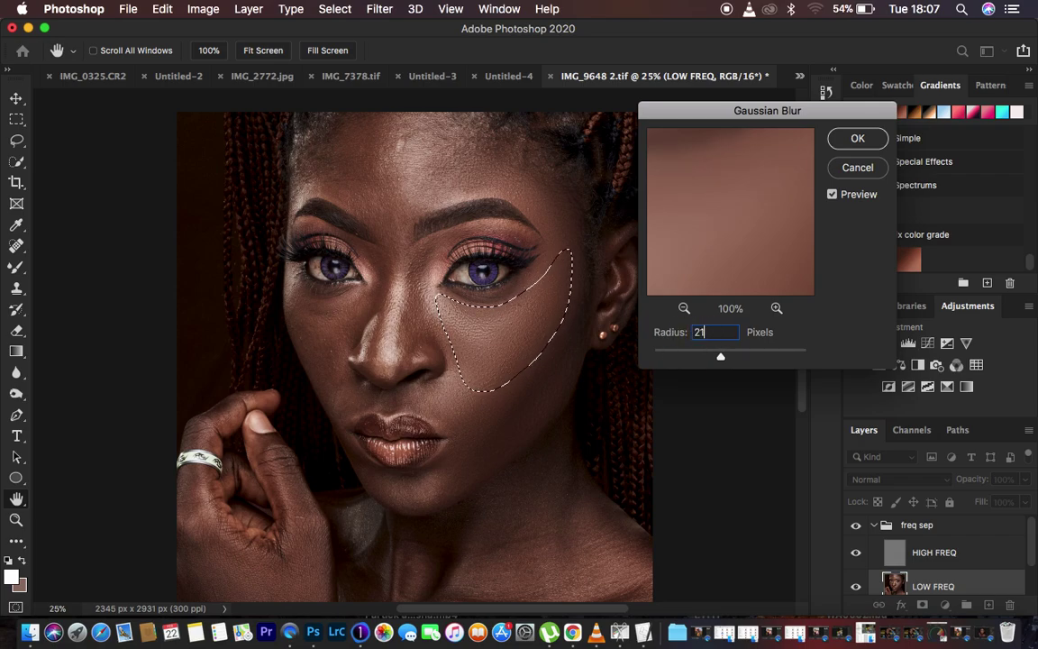
{"action": "left_click", "coordinate": [857, 139]}
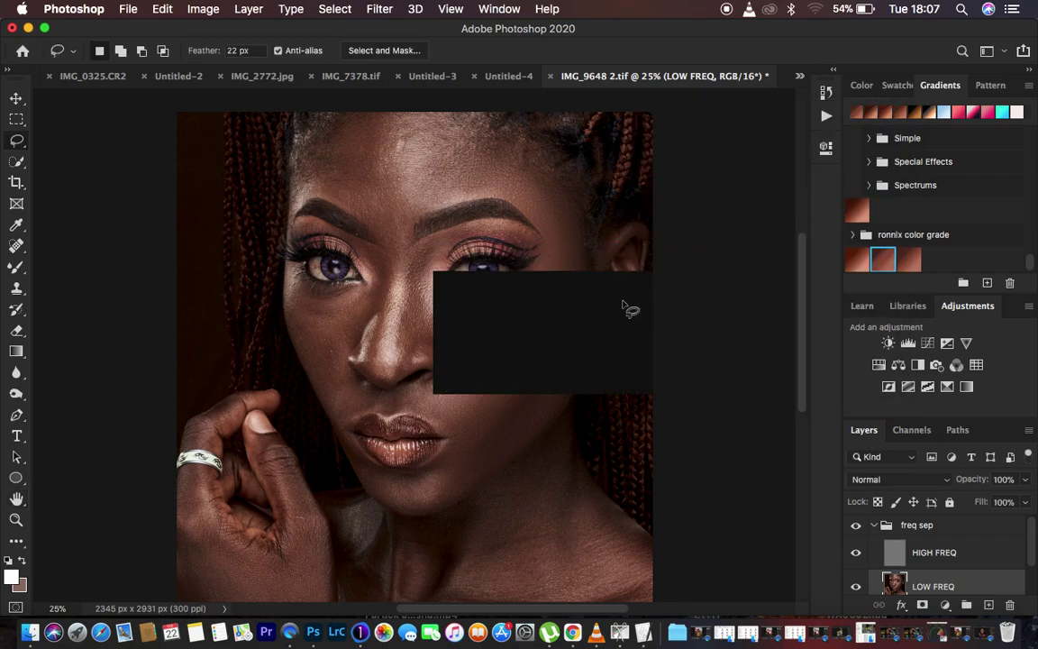
{"action": "key", "text": "super+h"}
{"action": "key", "text": "super+minus"}
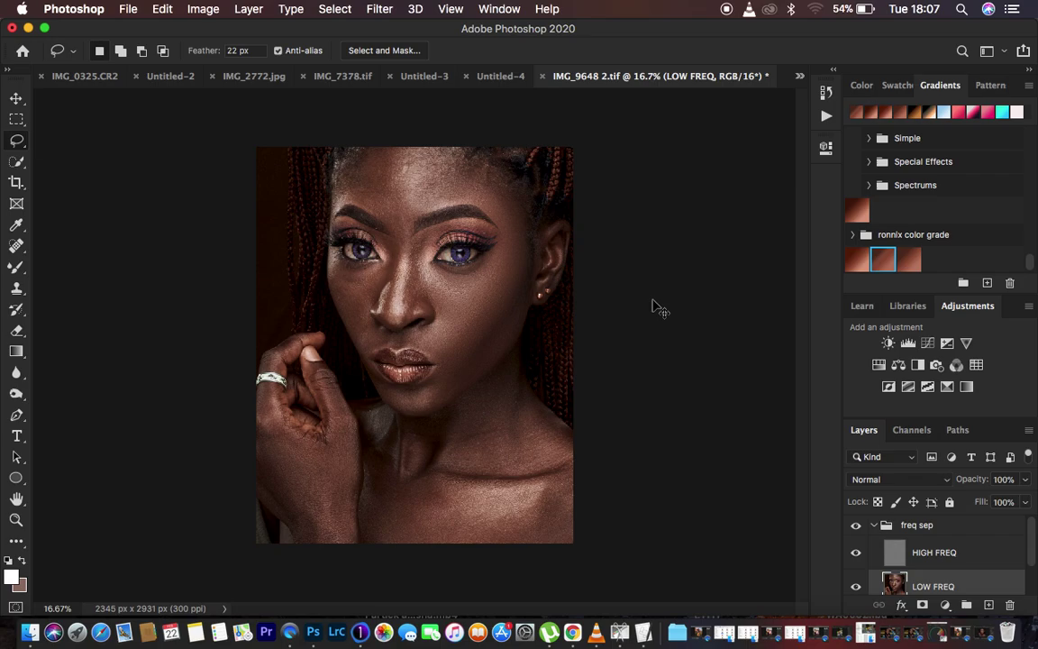
Lasso the lower ear-side cheek down to the jaw and repeat the last Gaussian Blur inside the selection.
{"action": "key", "text": "super+equal"}
{"action": "mouse_move", "coordinate": [563, 242]}
{"action": "left_mouse_down"}
{"action": "mouse_move", "coordinate": [484, 297]}
{"action": "mouse_move", "coordinate": [460, 396]}
{"action": "mouse_move", "coordinate": [537, 355]}
{"action": "mouse_move", "coordinate": [577, 269]}
{"action": "mouse_move", "coordinate": [569, 262]}
{"action": "mouse_move", "coordinate": [544, 301]}
{"action": "left_mouse_up"}
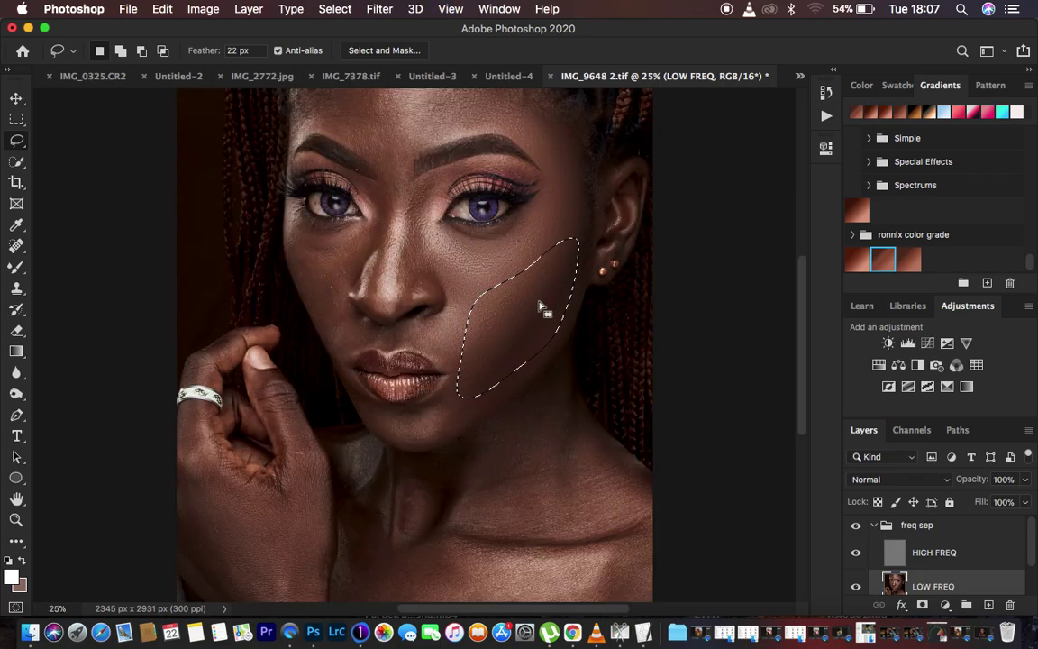
{"action": "right_click", "coordinate": [541, 301]}
{"action": "left_click", "coordinate": [592, 536]}
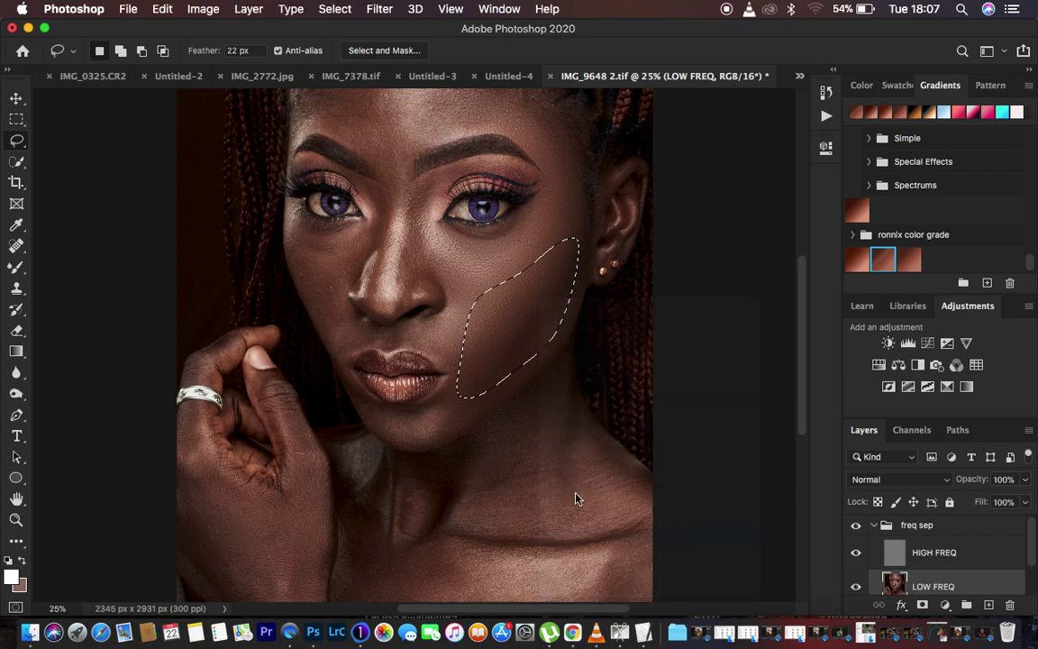
{"action": "right_click", "coordinate": [520, 312]}
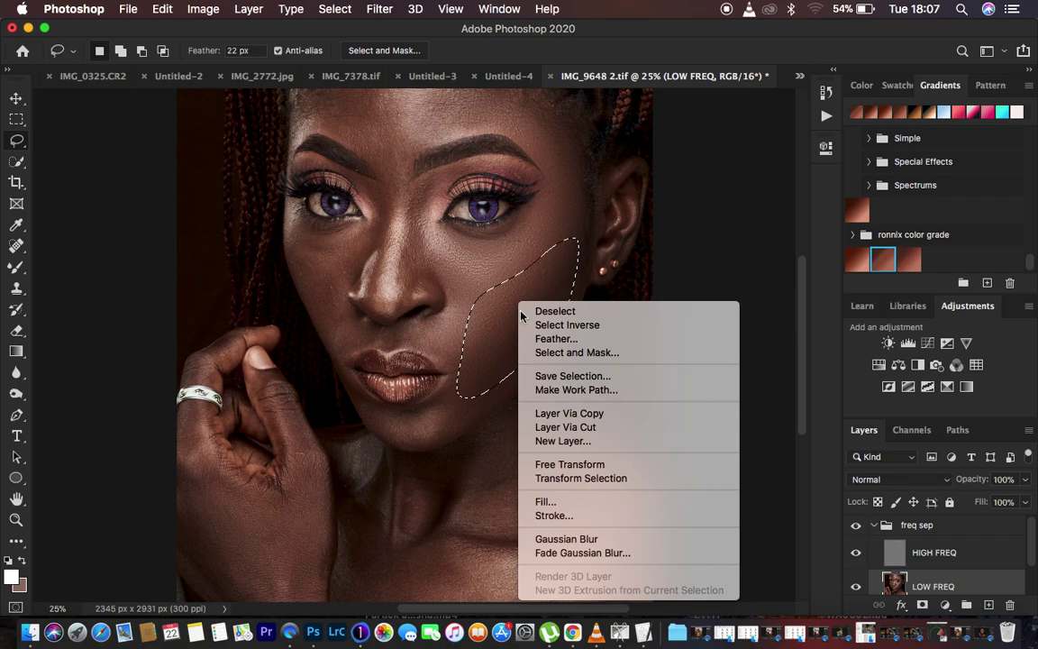
{"action": "left_click", "coordinate": [576, 552]}
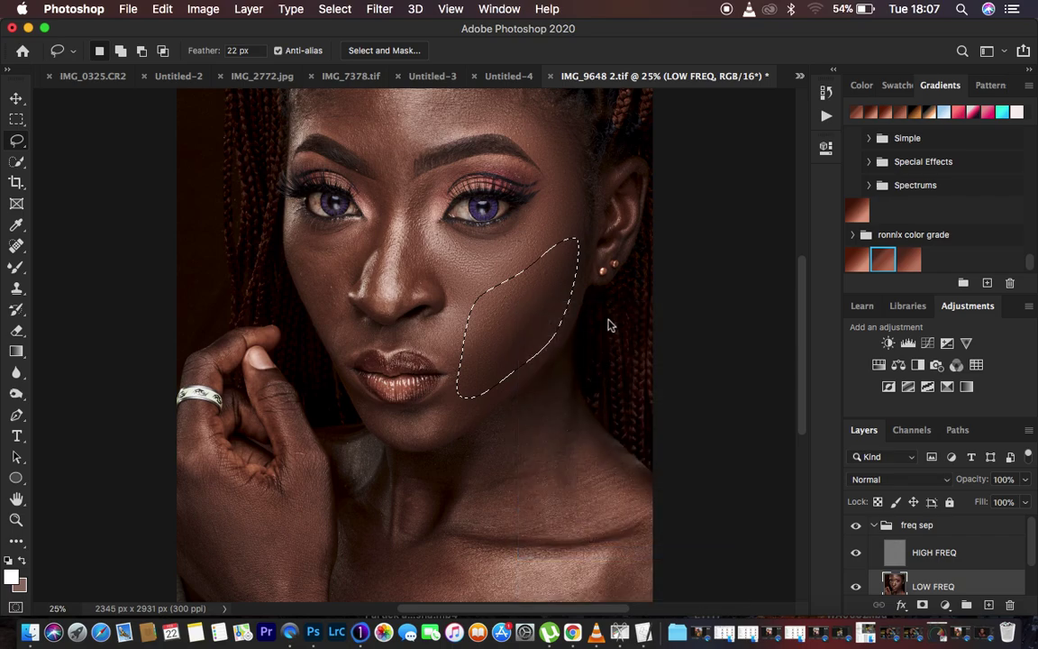
{"action": "mouse_move", "coordinate": [605, 187]}
{"action": "left_mouse_down"}
{"action": "mouse_move", "coordinate": [577, 189]}
{"action": "mouse_move", "coordinate": [605, 186]}
{"action": "left_mouse_up"}
{"action": "left_click", "coordinate": [654, 171]}
{"action": "left_click", "coordinate": [725, 348]}
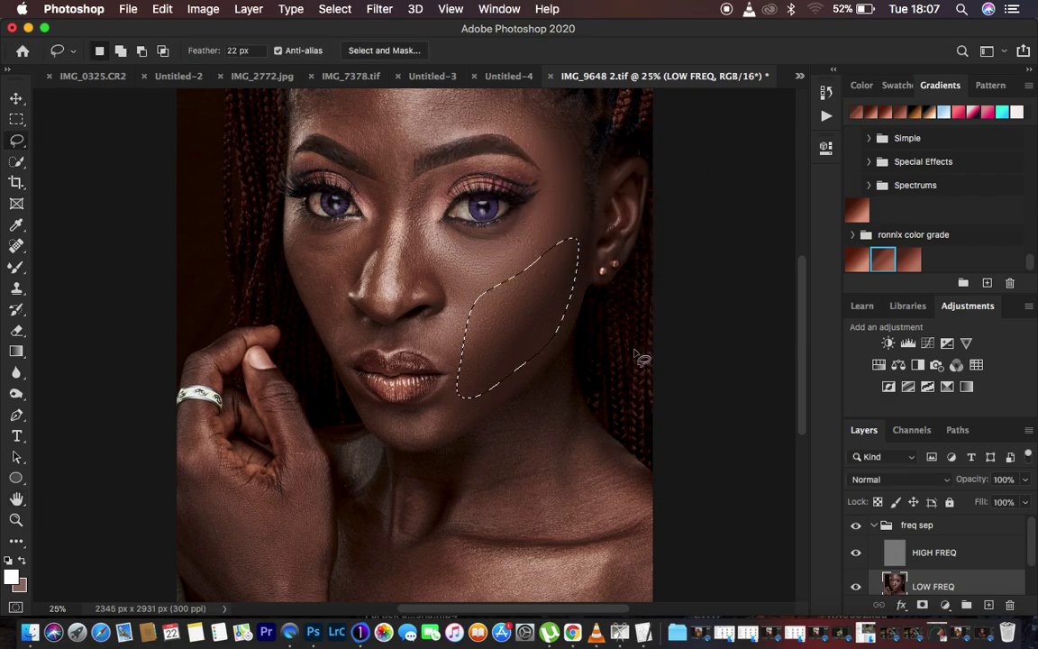
Examine the blurred cheek at a smaller scale and compare the face with and without the freq sep group.
{"action": "key", "text": "super+minus"}
{"action": "key", "text": "super+minus"}
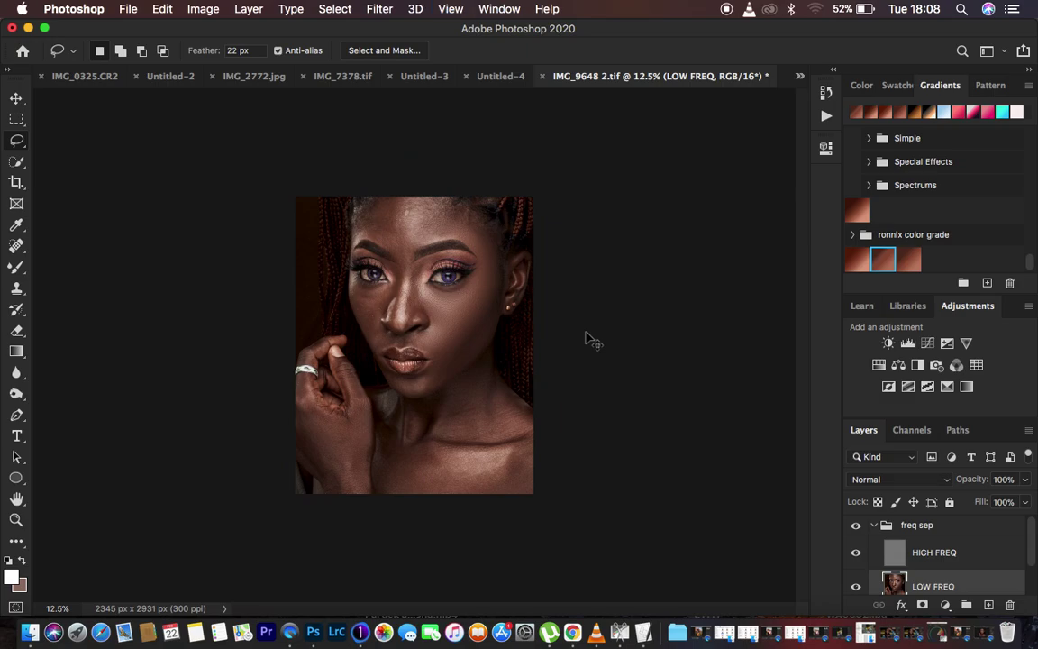
{"action": "key", "text": "super+equal"}
{"action": "key", "text": "super+equal"}
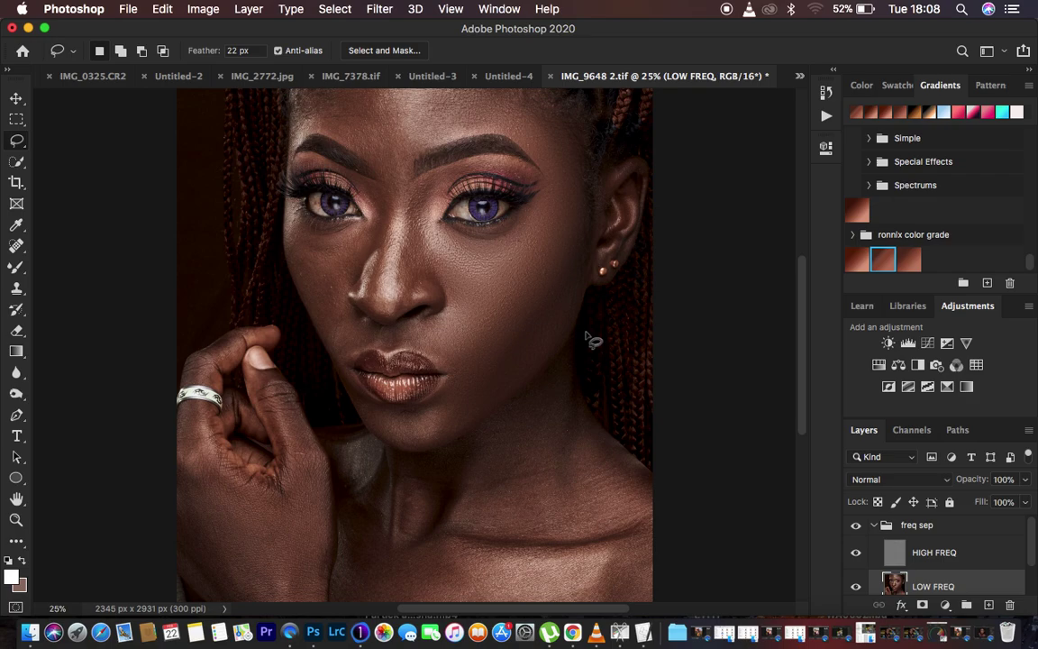
{"action": "left_click", "coordinate": [859, 526]}
{"action": "left_click", "coordinate": [859, 526]}
{"action": "left_click", "coordinate": [858, 526]}
{"action": "left_click", "coordinate": [859, 526]}
{"action": "left_click", "coordinate": [859, 526]}
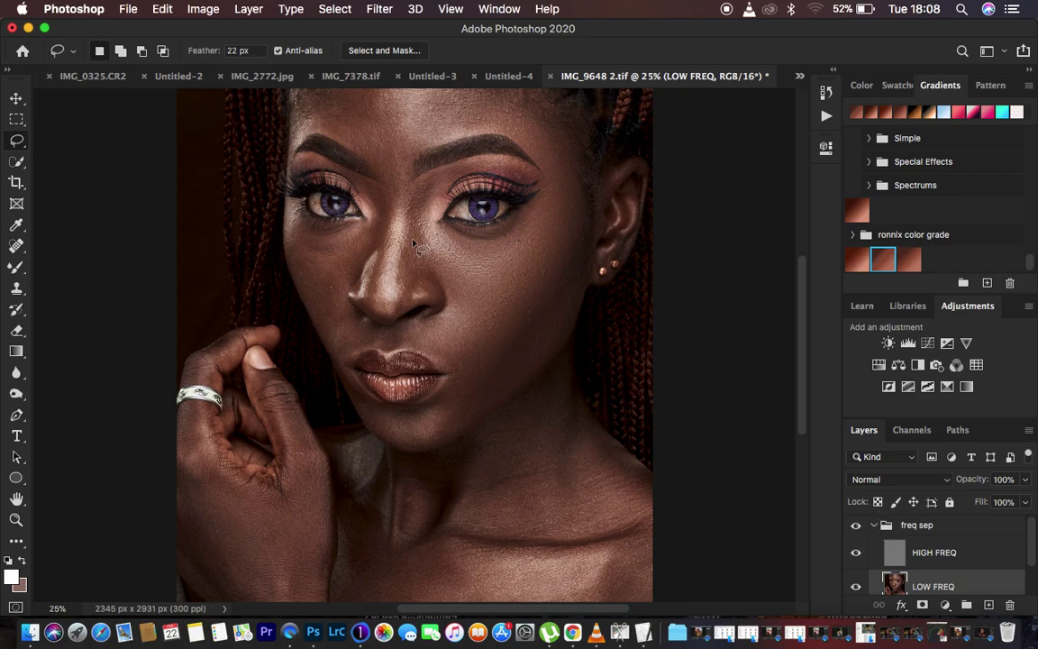